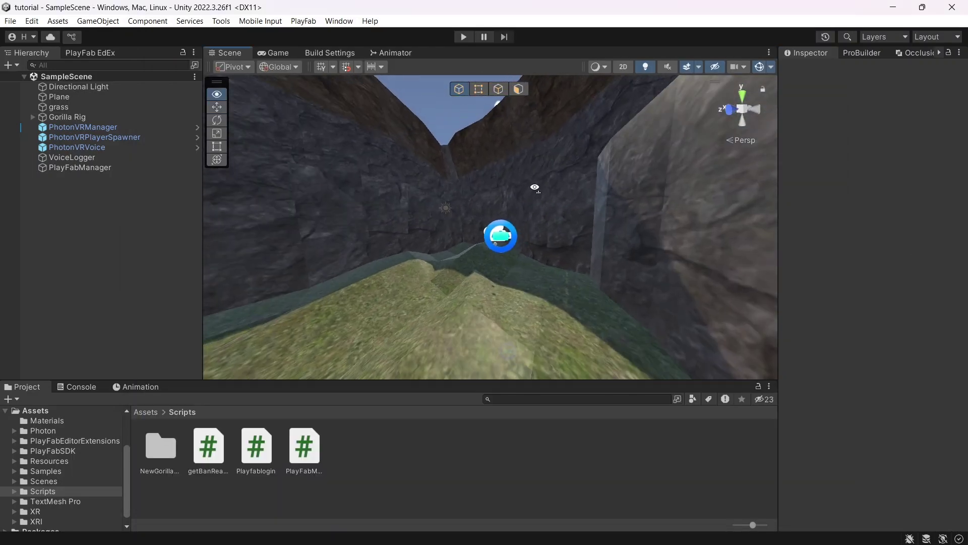
Return the Project window to the root Assets folder and fly the Scene camera around
click(144, 413)
mouse_move(558, 245)
right_down()
mouse_move(443, 222)
mouse_move(446, 254)
mouse_move(562, 251)
mouse_move(470, 294)
mouse_move(314, 279)
right_up()
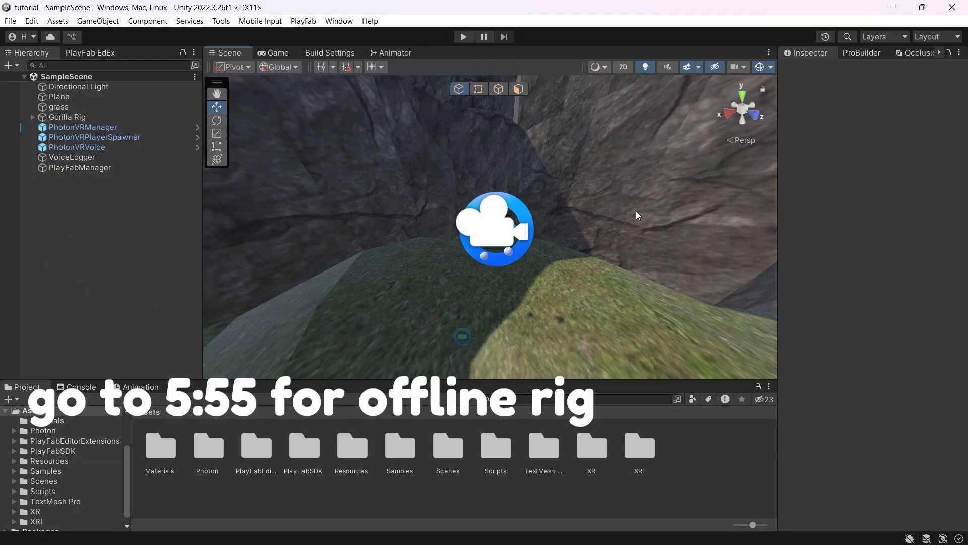
mouse_move(569, 249)
right_down()
mouse_move(563, 270)
mouse_move(507, 288)
right_up()
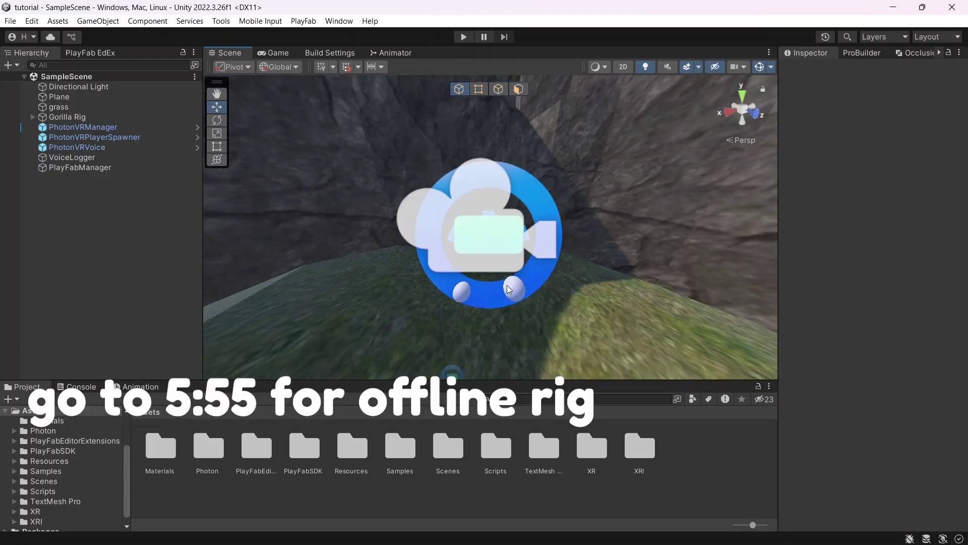
Import all four files from tutorial/models/PlayerModel (Rigged) into Assets
right_click(562, 502)
click(355, 114)
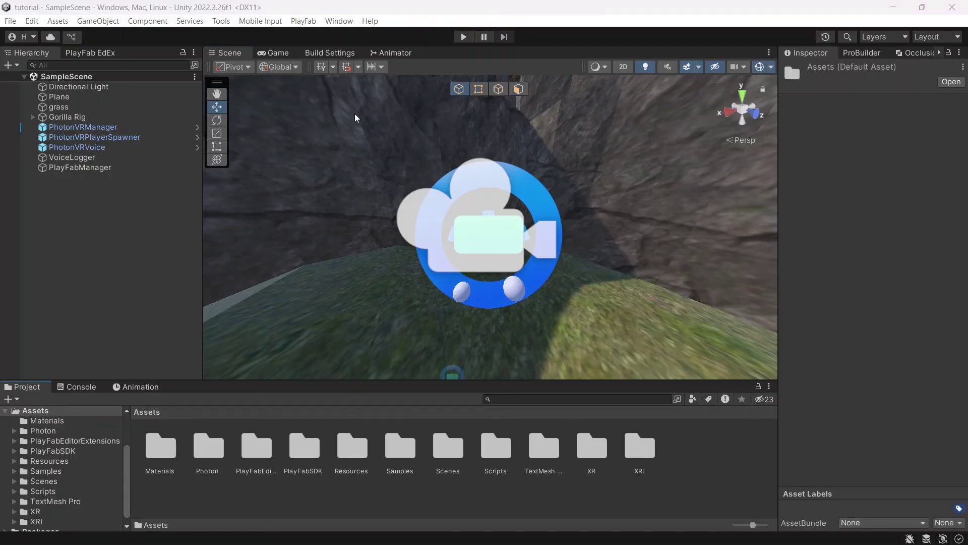
click(188, 65)
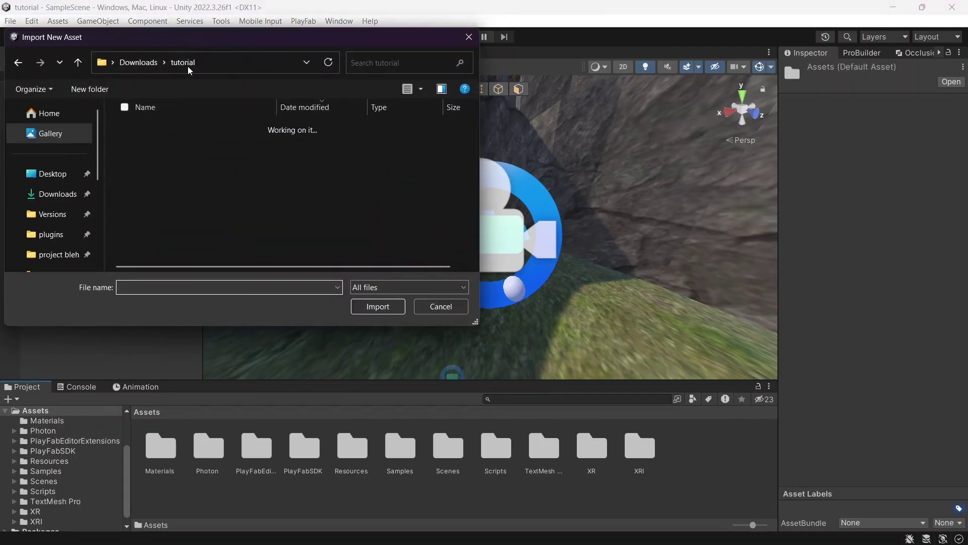
double_click(167, 166)
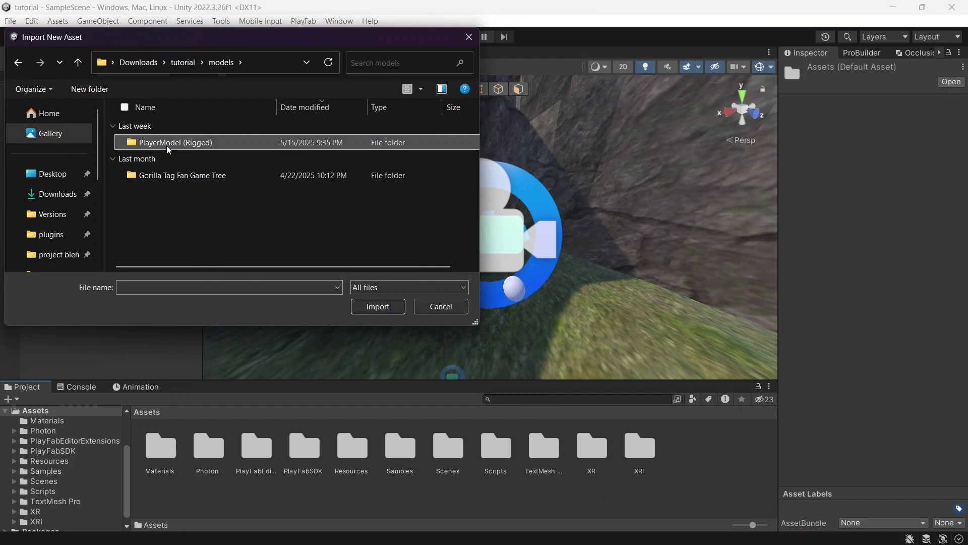
double_click(167, 146)
drag(176, 220, 177, 129)
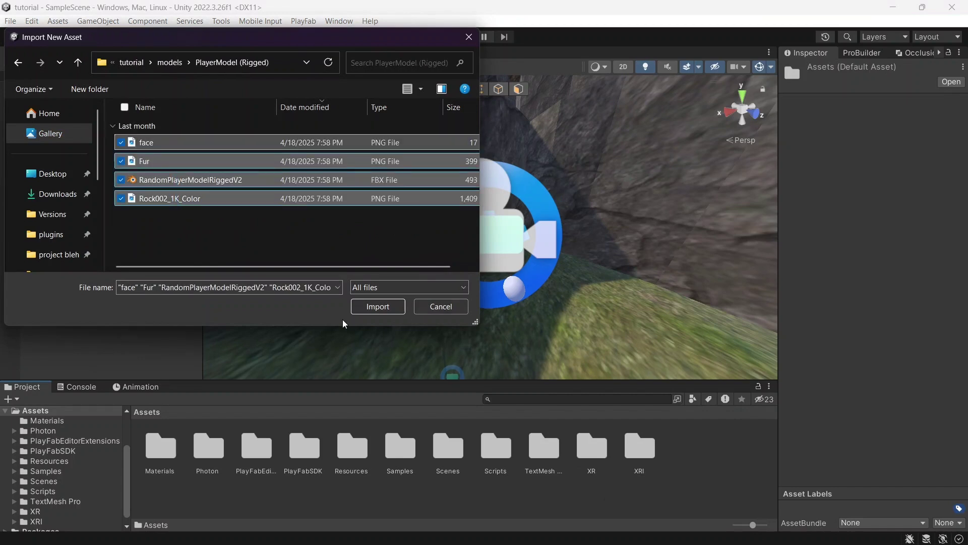
click(379, 306)
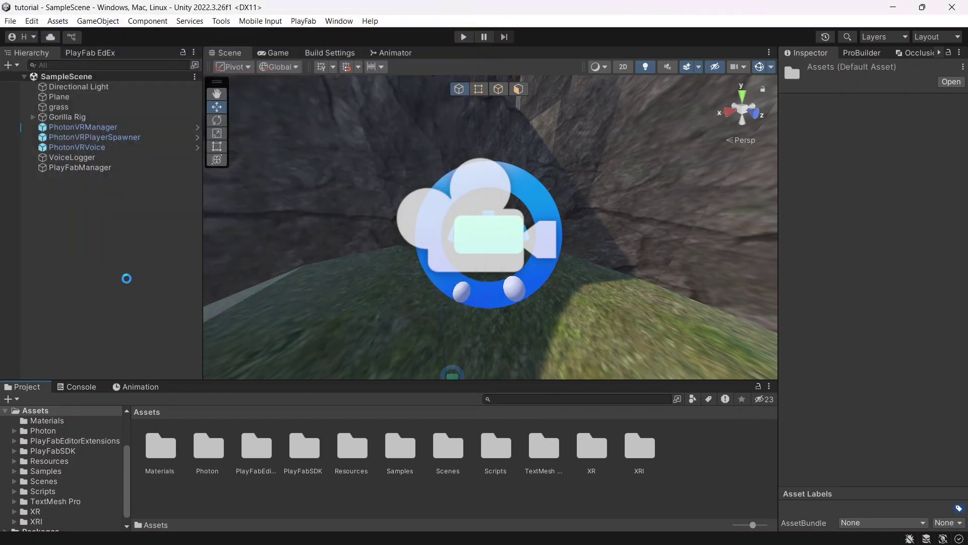
Create a new folder named PlayerModel in Assets
right_click(339, 476)
mouse_move(439, 117)
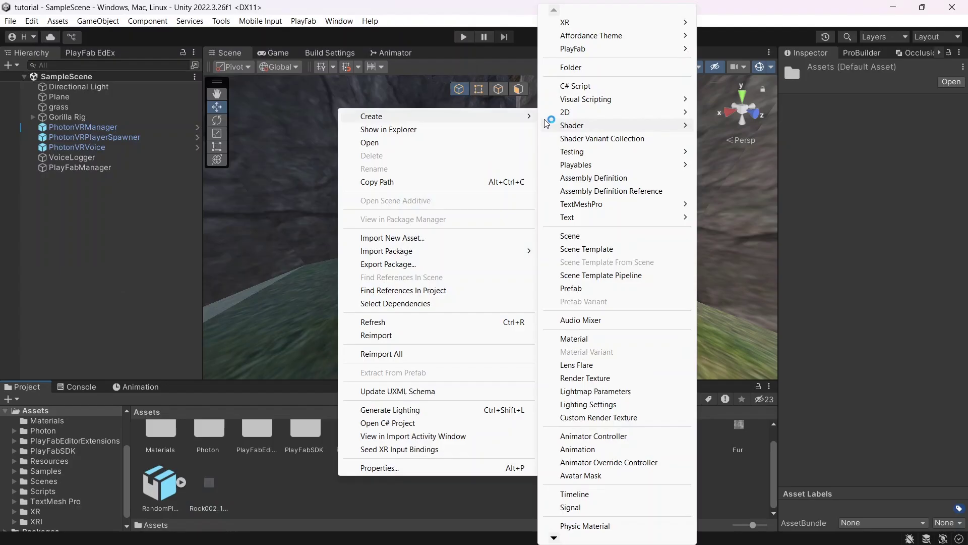
click(643, 67)
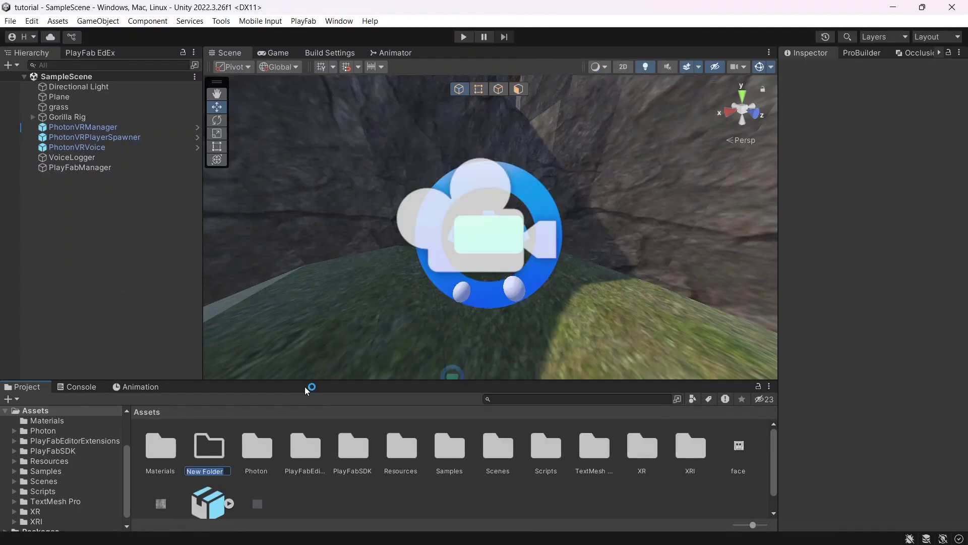
text(PlayerMo)
text(del)
key(Return)
Move the face, Fur, rock texture and rigged model files into PlayerModel
click(750, 441)
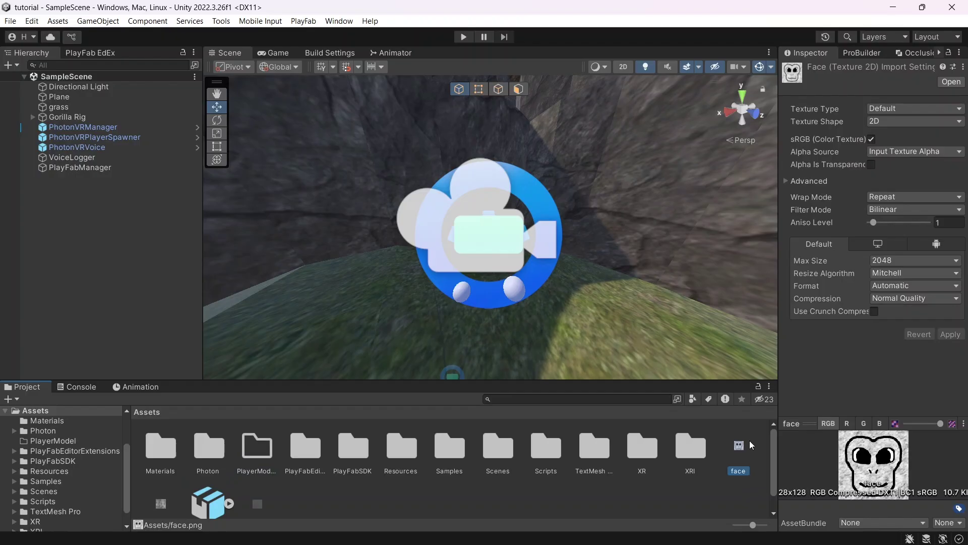
key(shift+Down)
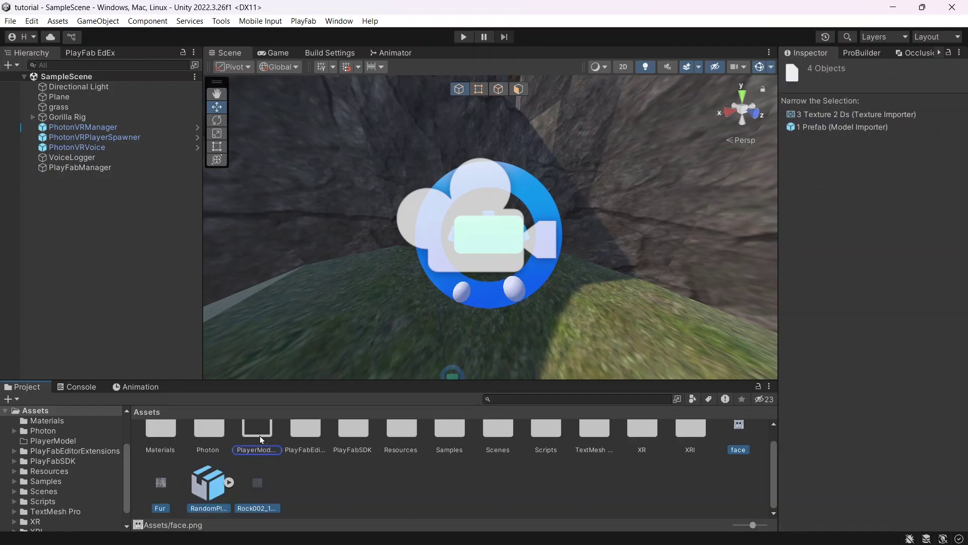
drag(256, 429, 256, 429)
double_click(256, 429)
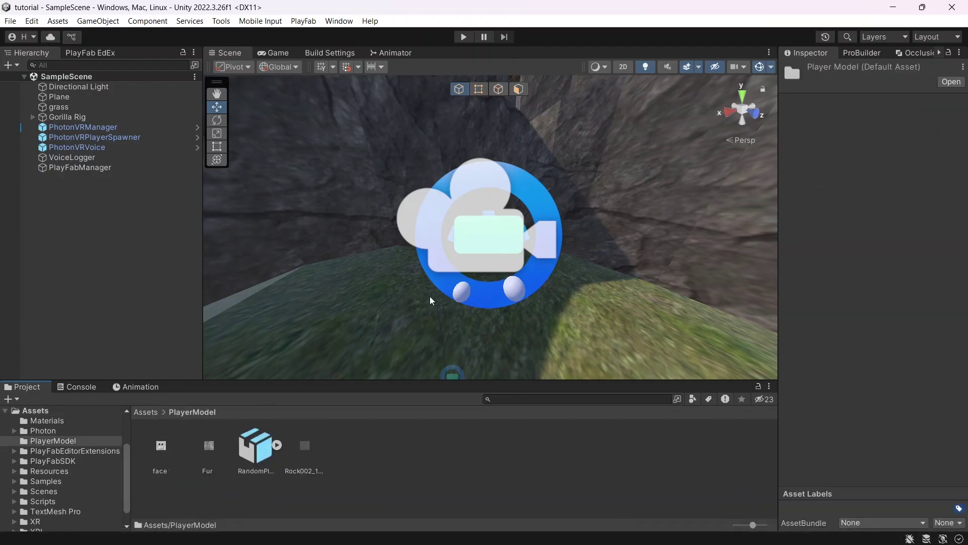
click(152, 414)
Open the project's Scripts folder and launch Import New Asset there
right_click(294, 505)
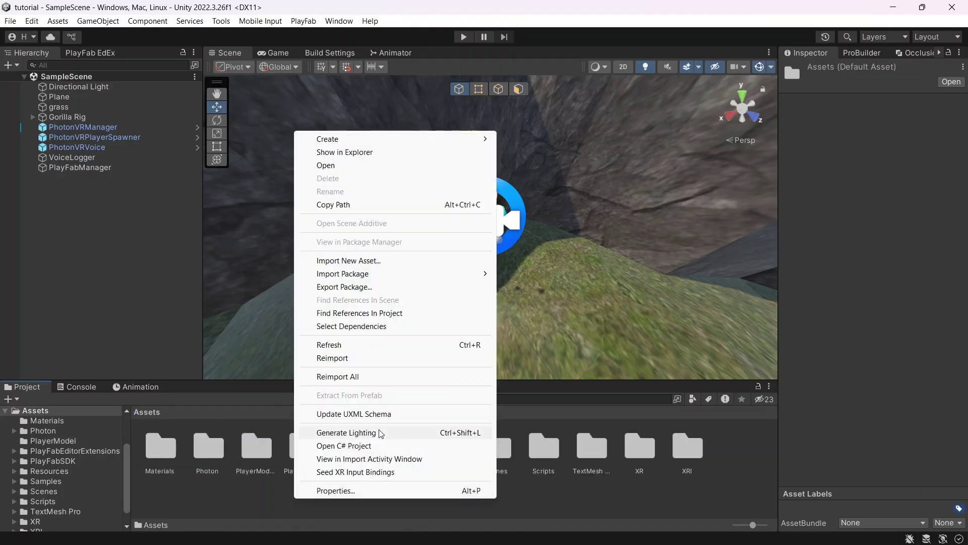
click(502, 481)
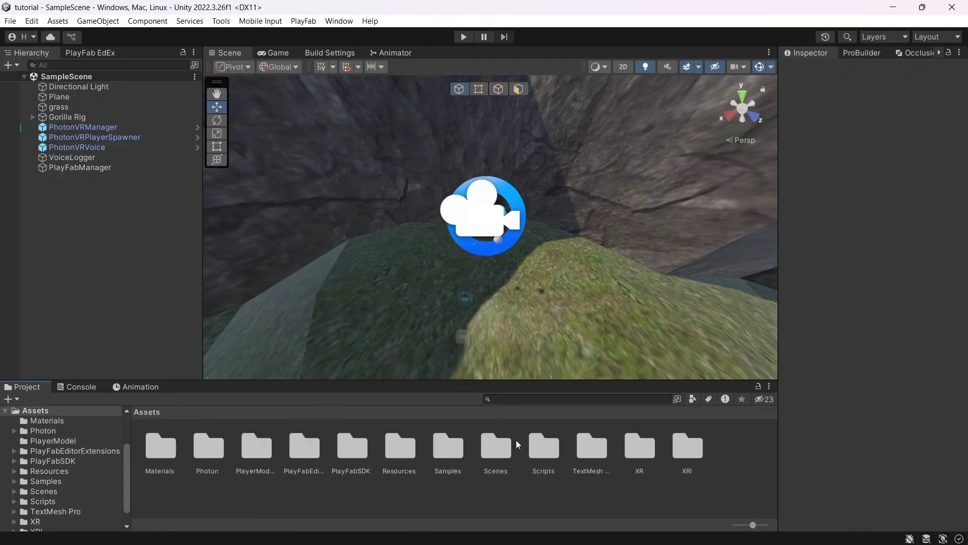
double_click(544, 447)
right_click(434, 458)
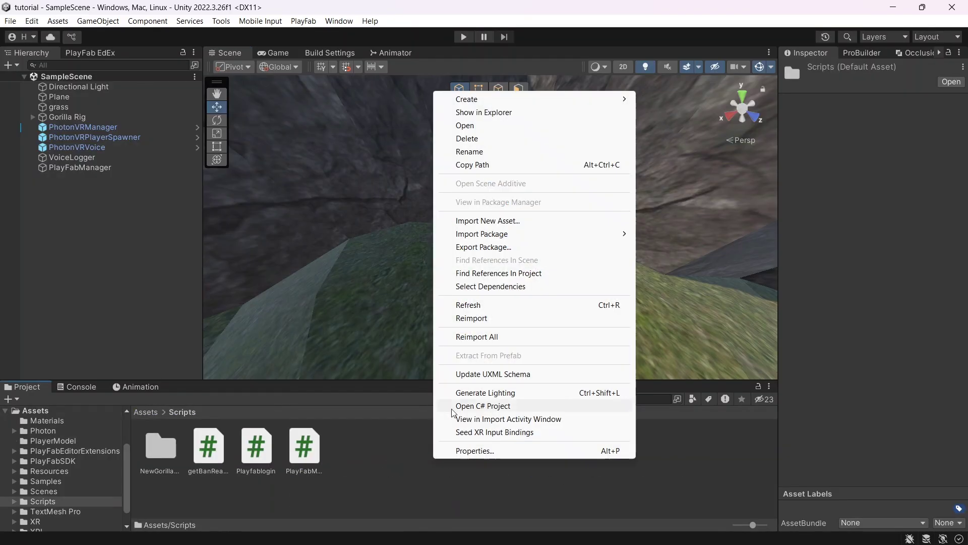
click(558, 222)
Browse to tutorial/Scripts and select OfflineRig.cs and FastIKFabric.cs
click(182, 62)
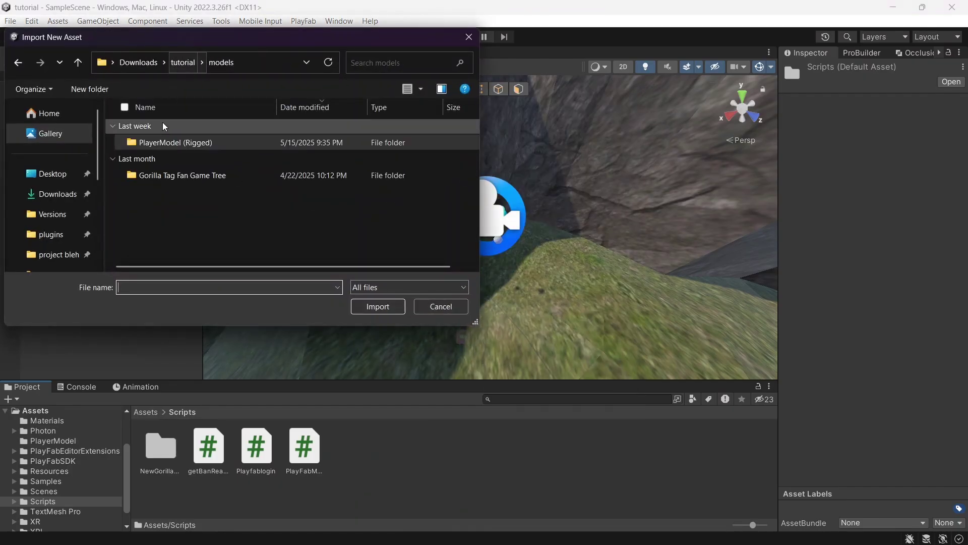
click(186, 63)
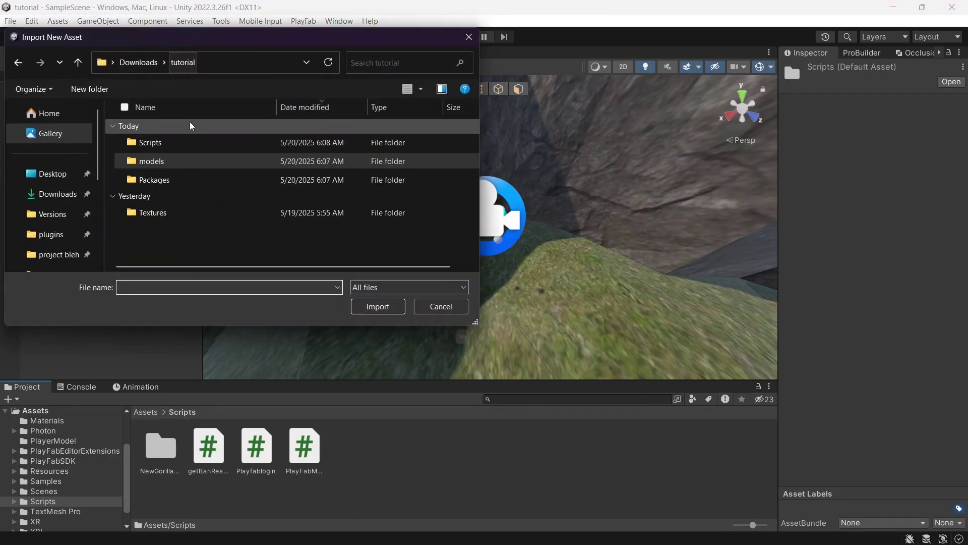
double_click(163, 144)
scroll(187, 170, down, 1)
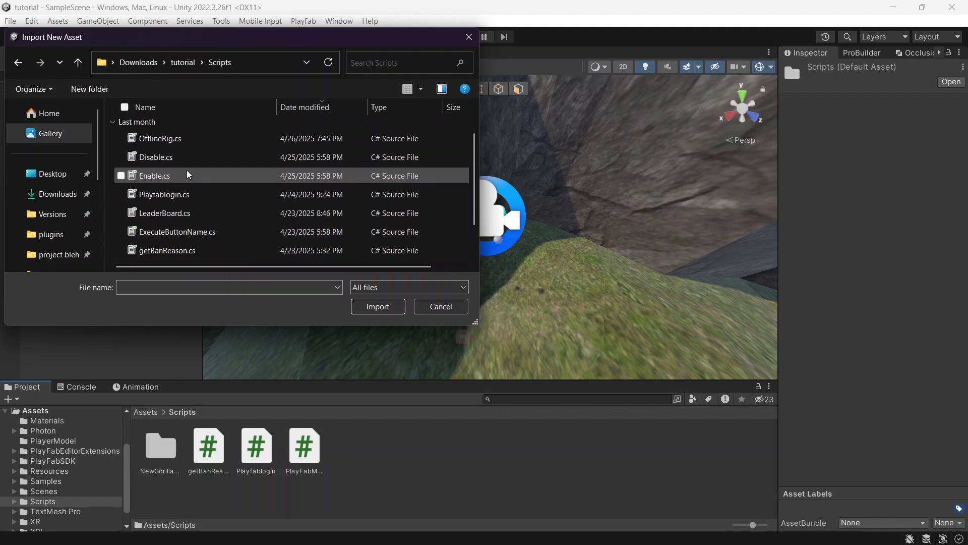
click(184, 139)
scroll(213, 197, down, 1)
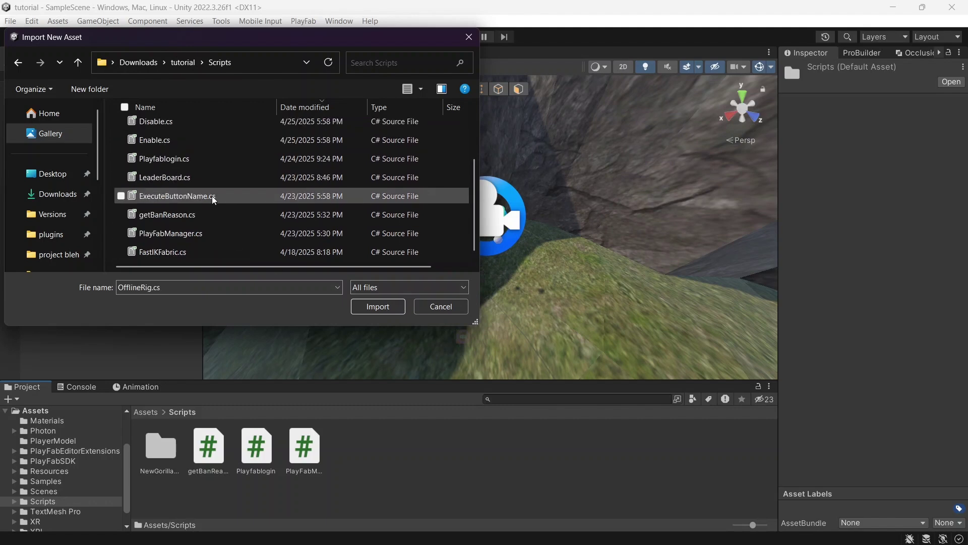
ctrl+click(190, 251)
scroll(190, 252, up, 2)
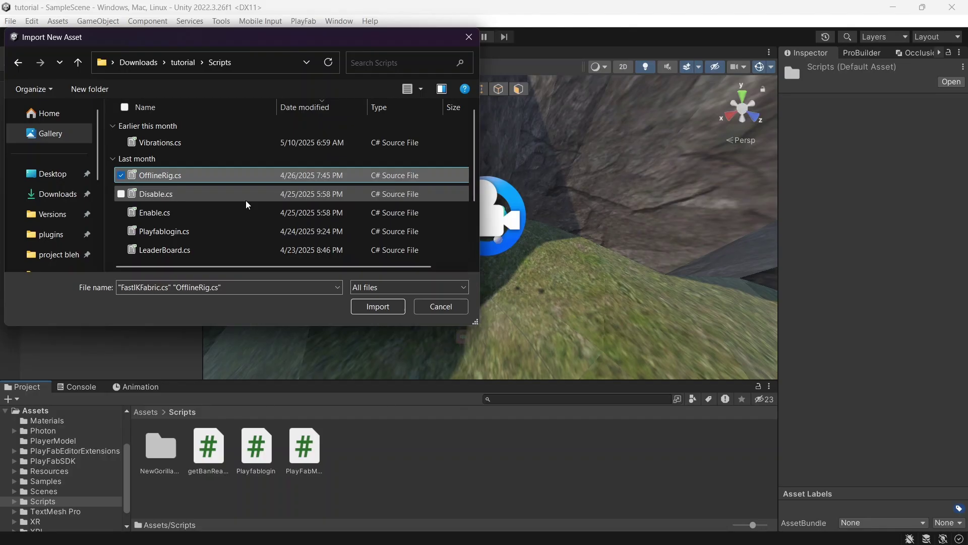
scroll(196, 212, down, 2)
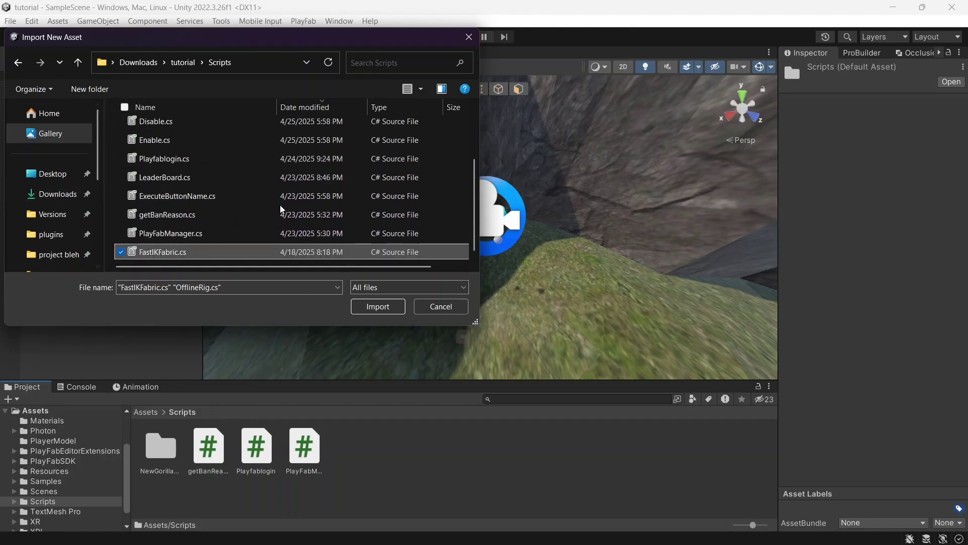
Move FingerColliderFixed.cs from Downloads into tutorial/Scripts, then import all three scripts
click(54, 195)
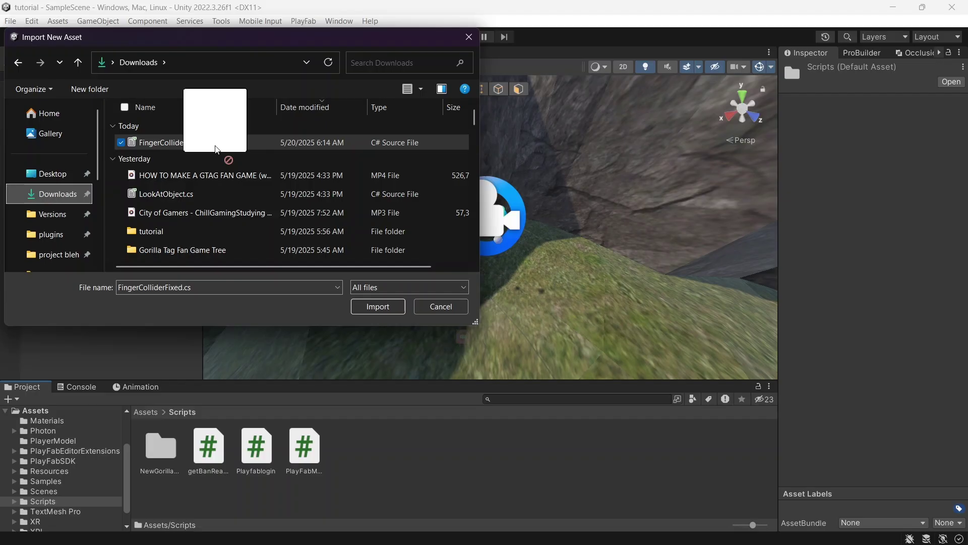
drag(185, 150, 174, 231)
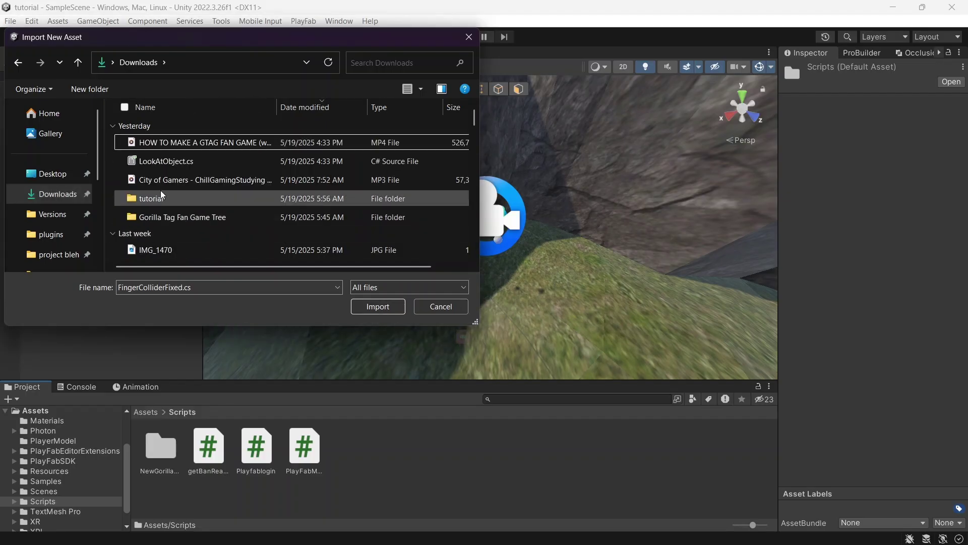
double_click(174, 199)
drag(189, 144, 197, 162)
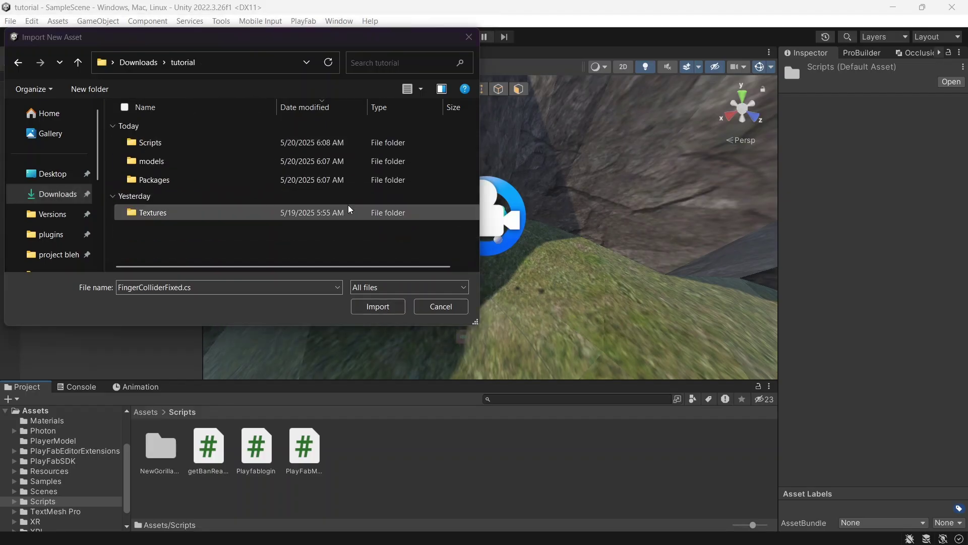
double_click(212, 145)
scroll(233, 184, down, 1)
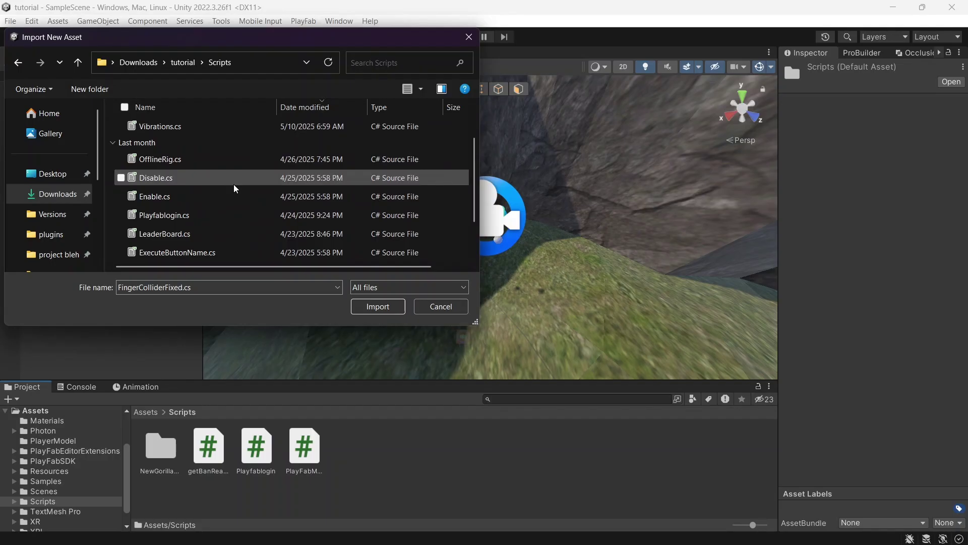
scroll(151, 152, down, 1)
scroll(156, 149, up, 1)
ctrl+click(183, 140)
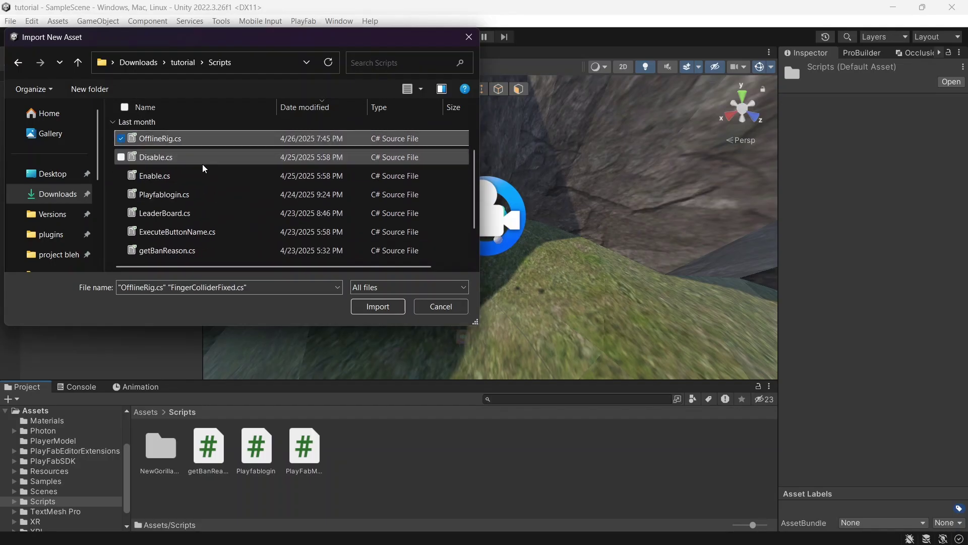
scroll(202, 165, up, 2)
scroll(203, 167, down, 2)
scroll(189, 173, down, 1)
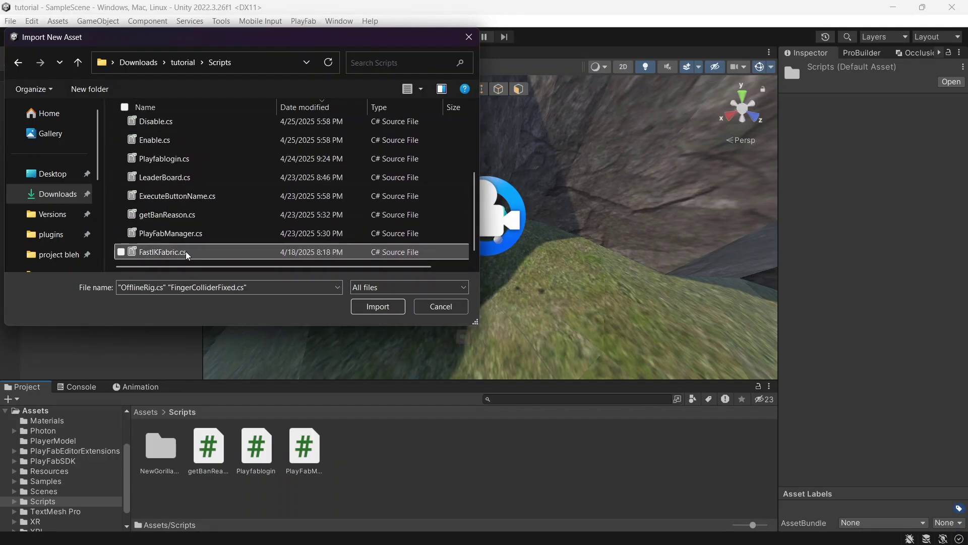
click(358, 305)
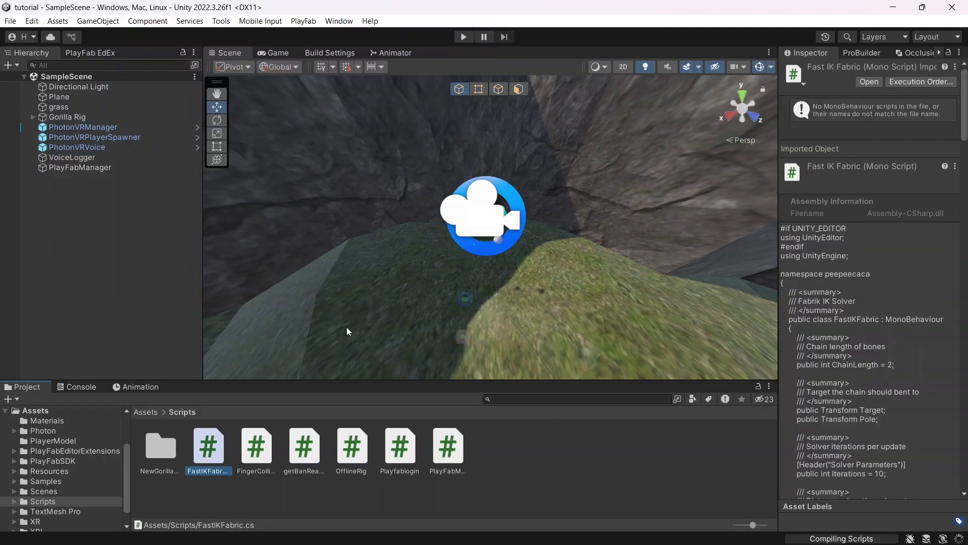
Go to Assets > Resources > PhotonVR, open the Player prefab and frame it
mouse_move(347, 332)
right_down()
mouse_move(546, 237)
mouse_move(206, 405)
right_up()
click(149, 416)
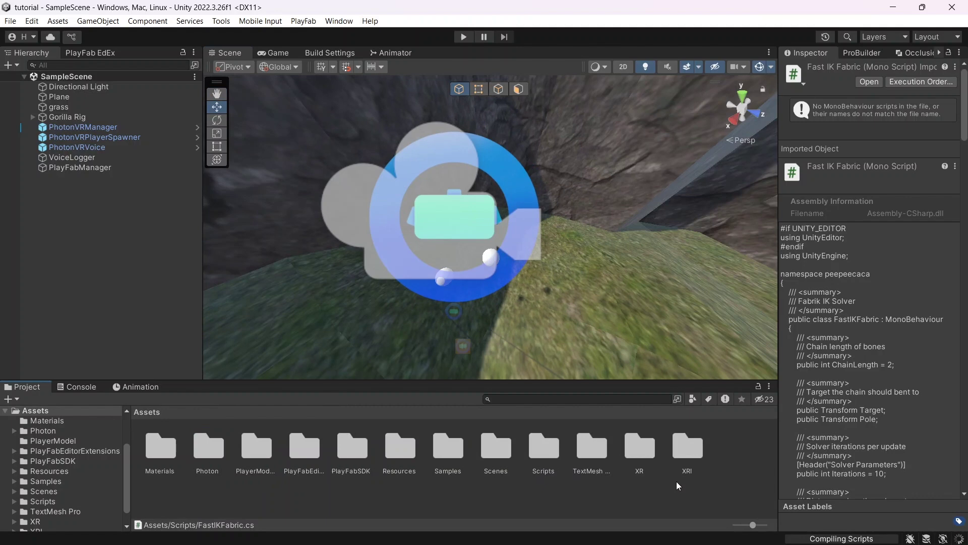
double_click(397, 446)
double_click(203, 440)
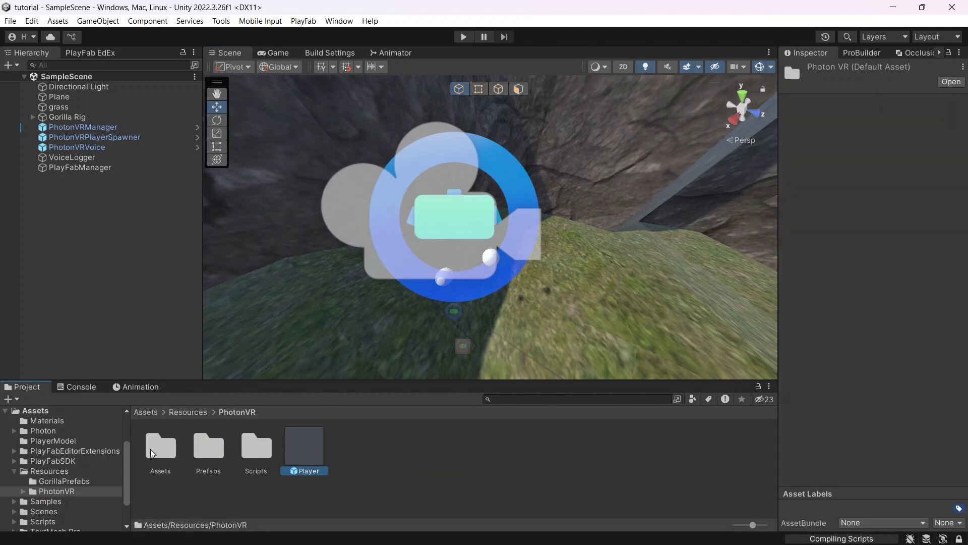
double_click(304, 449)
mouse_move(586, 211)
right_down()
mouse_move(541, 188)
mouse_move(264, 174)
right_up()
key(f)
scroll(591, 227, down, 3)
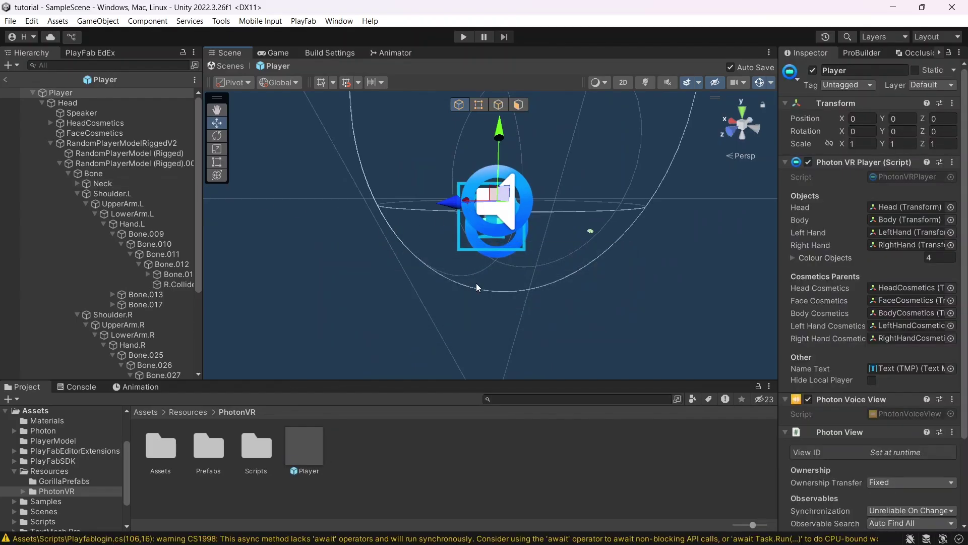
Delete the old RandomPlayerModelRiggedV2 from the Player prefab hierarchy
mouse_move(476, 283)
right_down()
mouse_move(465, 205)
mouse_move(534, 301)
mouse_move(396, 324)
right_up()
click(124, 143)
key(Delete)
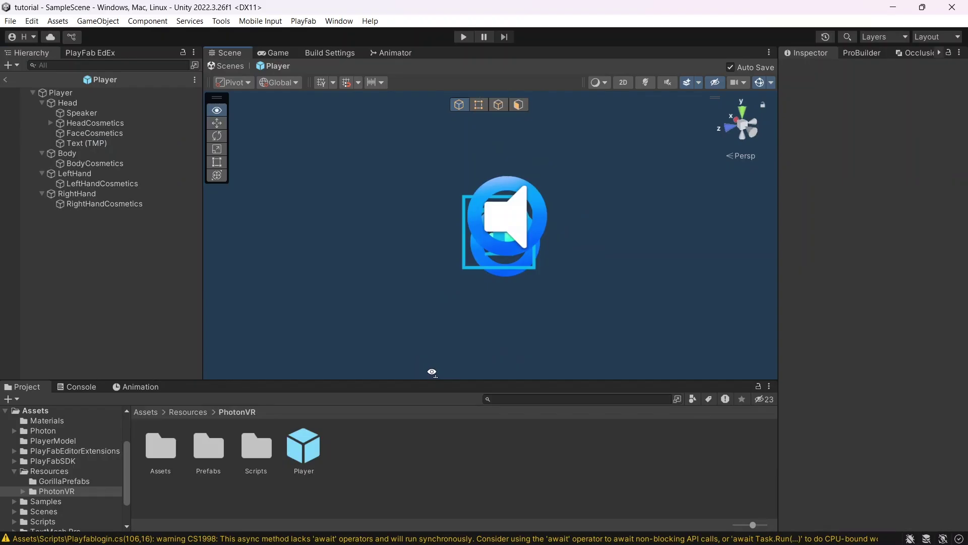
scroll(396, 324, up, 5)
Navigate the Project window from Resources up to Assets and into PlayerModel
click(181, 412)
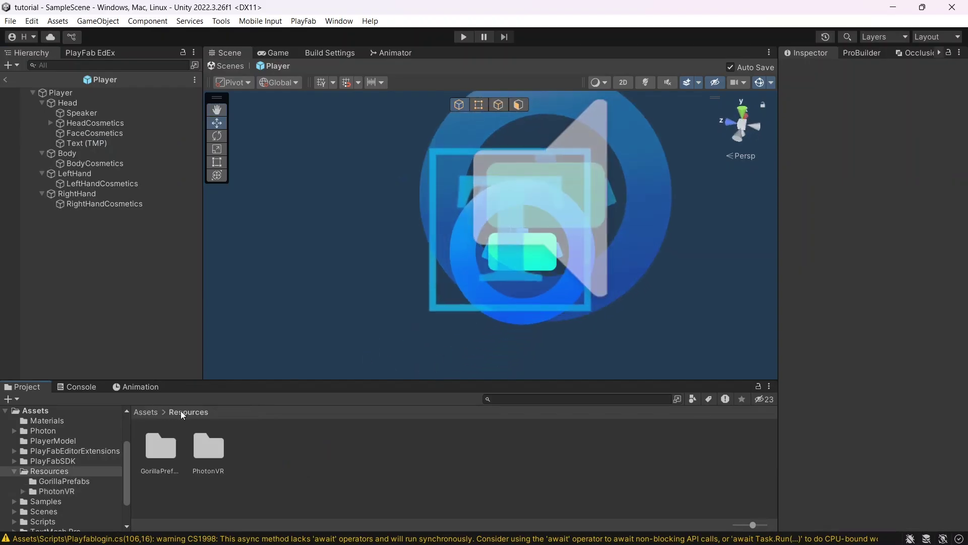
click(146, 411)
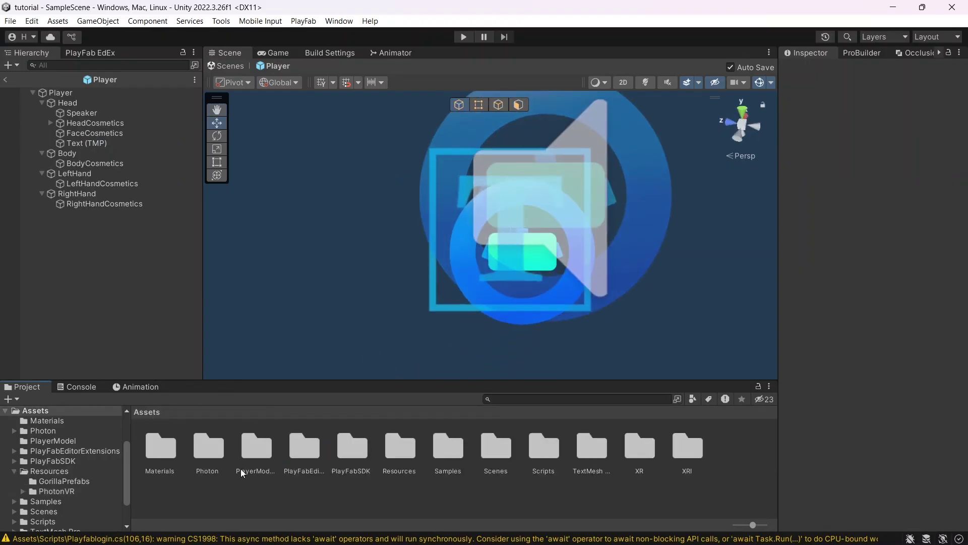
double_click(257, 448)
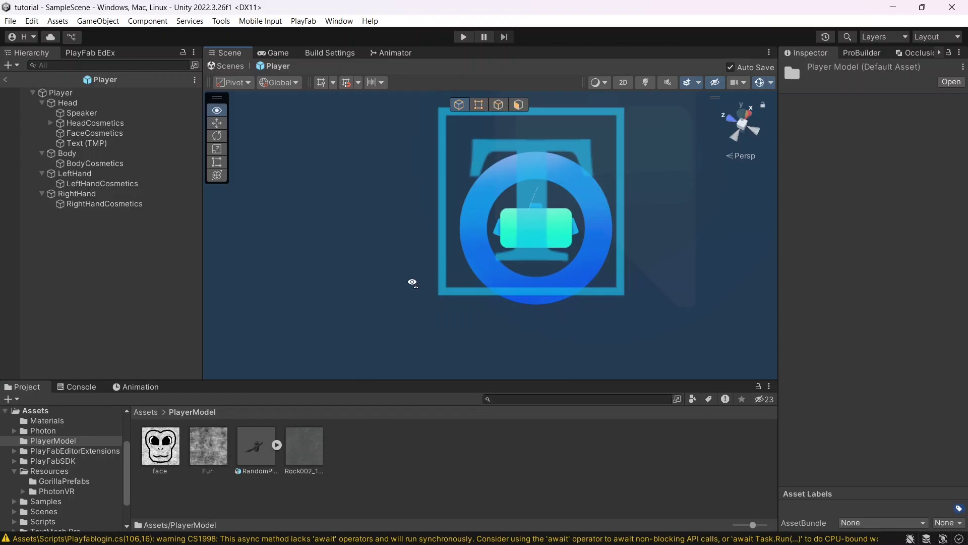
Drop RandomPlayerModelRiggedV2 into the Player prefab, raise it and scale it to 0.3211
mouse_move(504, 187)
mouse_down()
mouse_move(506, 262)
mouse_move(490, 274)
mouse_move(509, 327)
mouse_up()
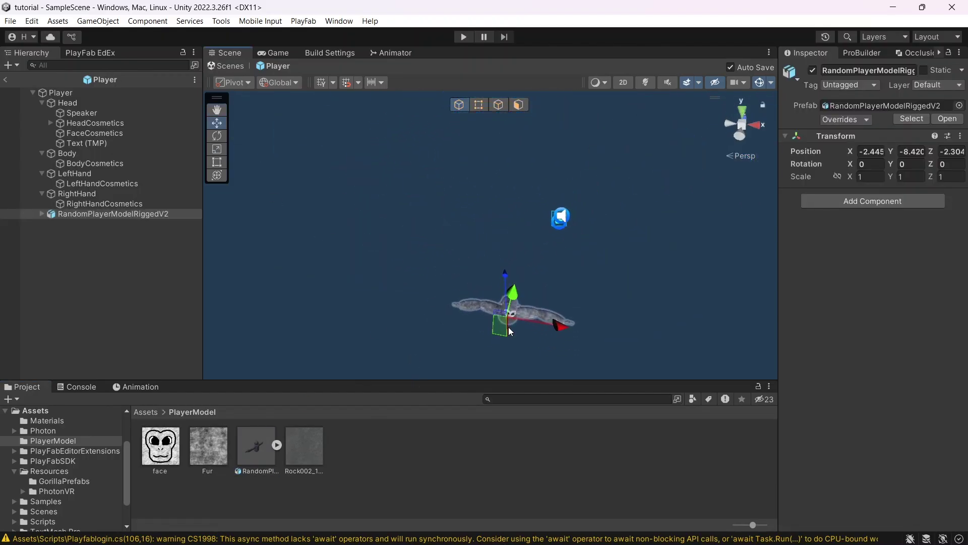
mouse_move(514, 290)
mouse_down()
mouse_move(551, 114)
mouse_move(552, 175)
mouse_move(516, 225)
mouse_move(208, 188)
mouse_up()
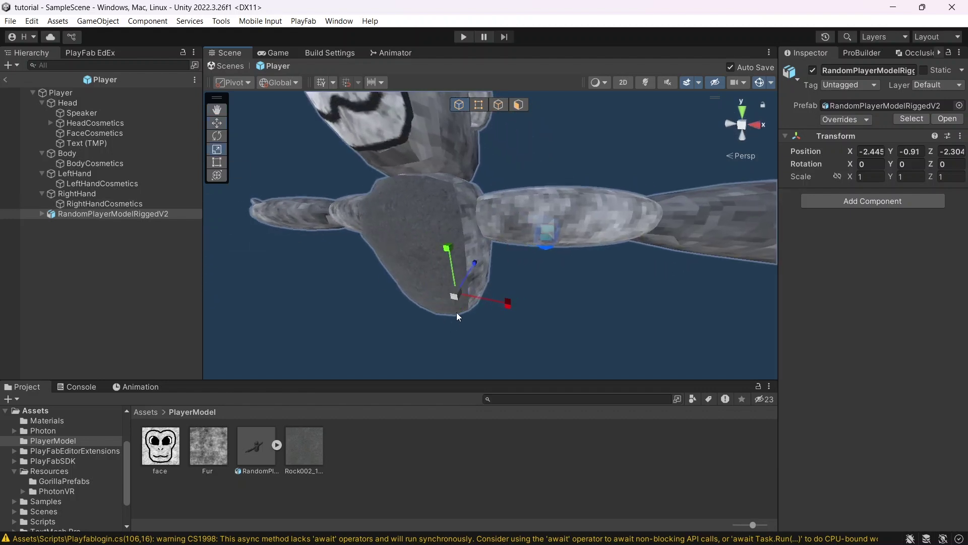
drag(454, 296, 423, 304)
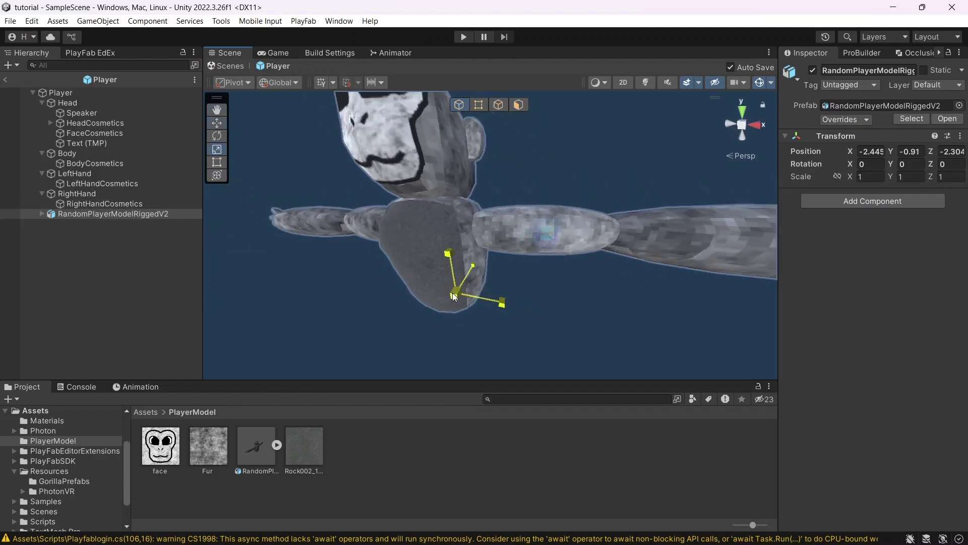
Slide the model sideways to centre it under the head, undoing a trial rotation
click(217, 122)
mouse_move(417, 167)
alt+mouse_down()
mouse_move(544, 279)
mouse_move(455, 215)
mouse_move(486, 187)
alt+mouse_up()
scroll(544, 280, up, 3)
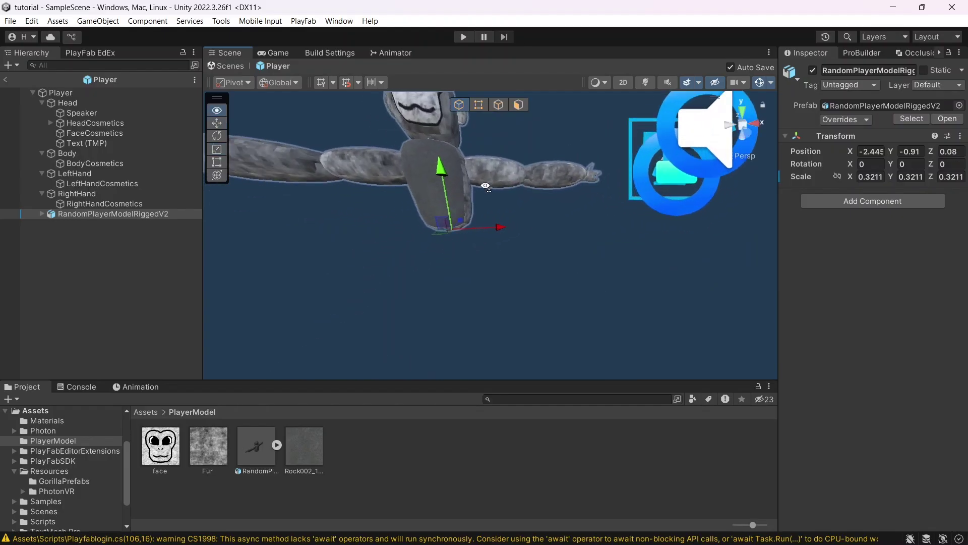
scroll(487, 186, down, 5)
drag(530, 224, 625, 225)
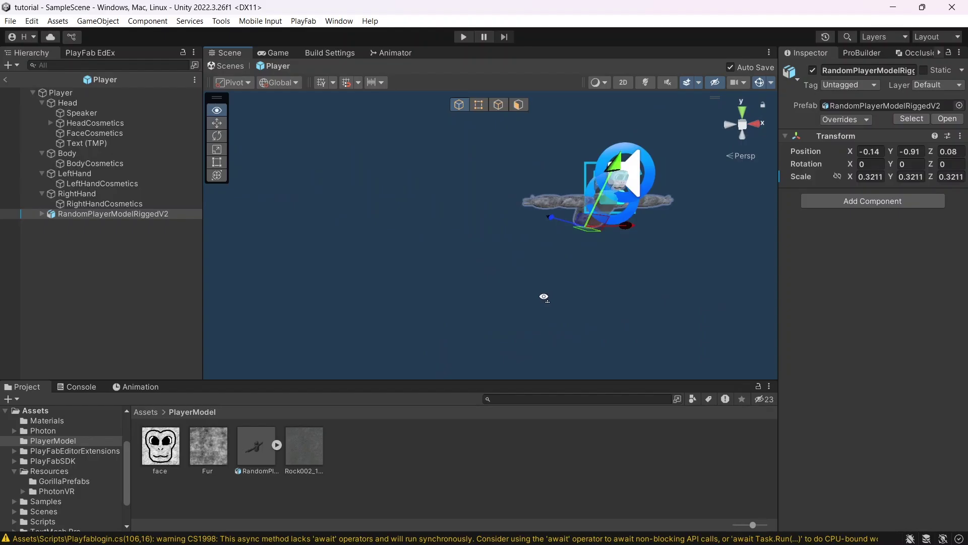
mouse_move(544, 298)
alt+mouse_down()
mouse_move(497, 241)
mouse_move(410, 258)
mouse_move(566, 263)
alt+mouse_up()
scroll(497, 241, up, 6)
scroll(410, 258, down, 5)
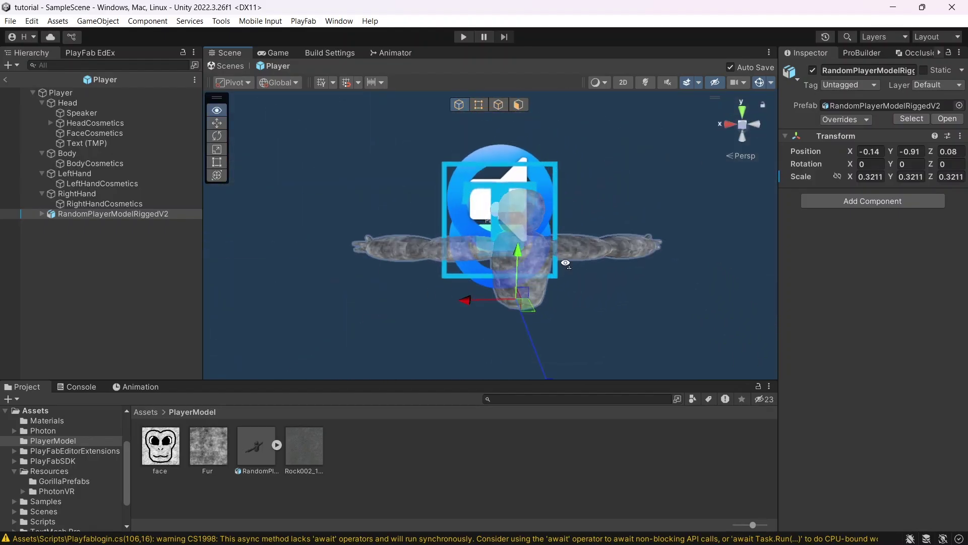
scroll(566, 263, up, 5)
scroll(565, 262, down, 5)
scroll(539, 275, up, 1)
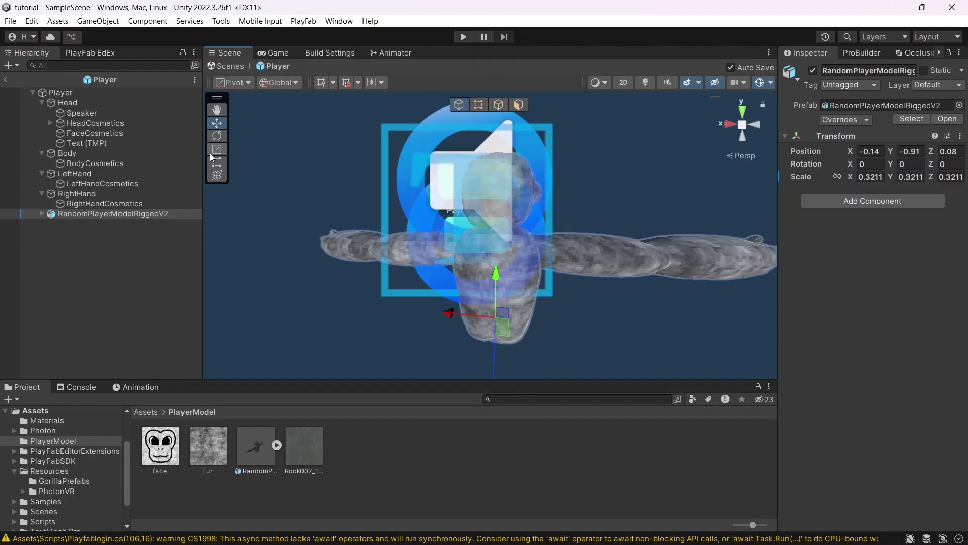
click(218, 138)
mouse_move(541, 355)
mouse_down()
mouse_move(457, 368)
mouse_move(476, 285)
mouse_up()
key(ctrl+z)
scroll(559, 353, down, 3)
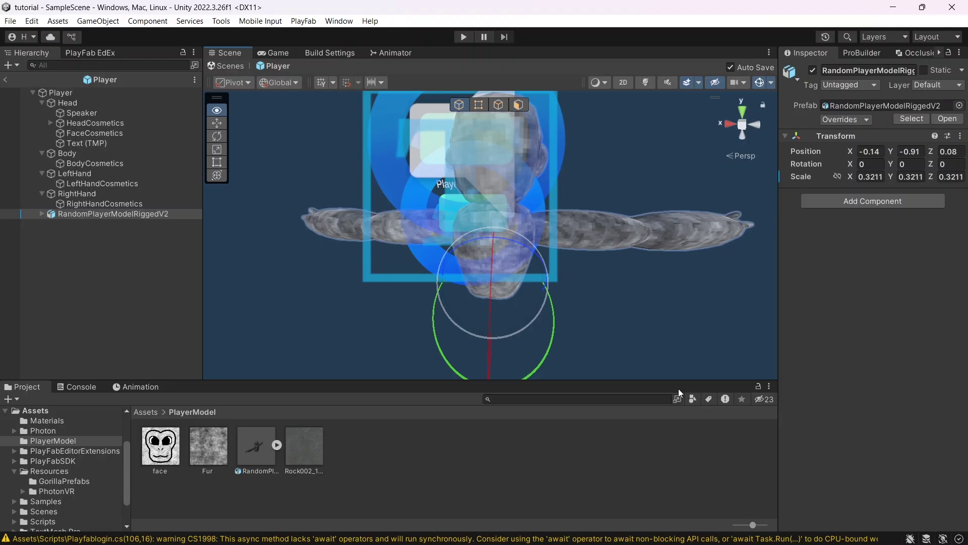
scroll(593, 346, down, 3)
Rotate the gorilla model about its vertical axis to roughly -185°
drag(543, 303, 580, 295)
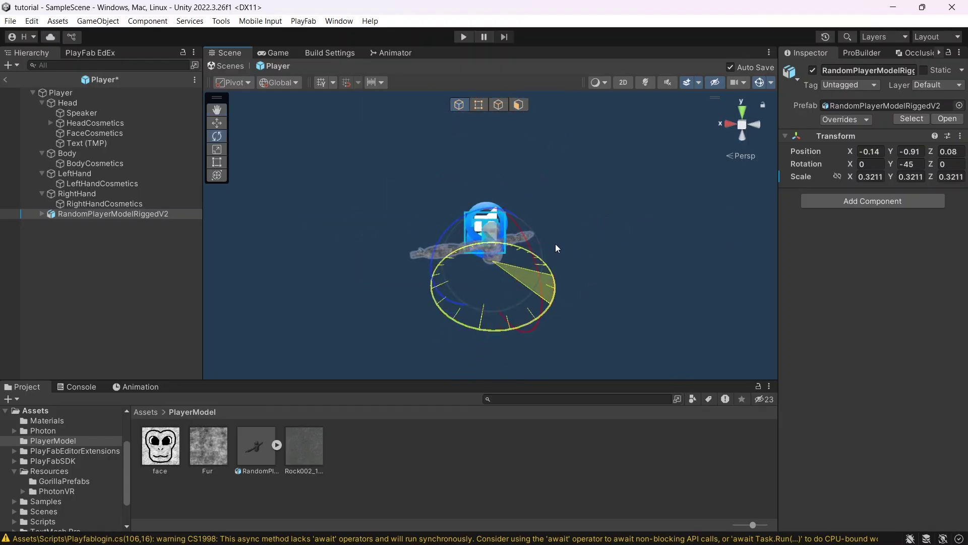
drag(541, 252, 321, 213)
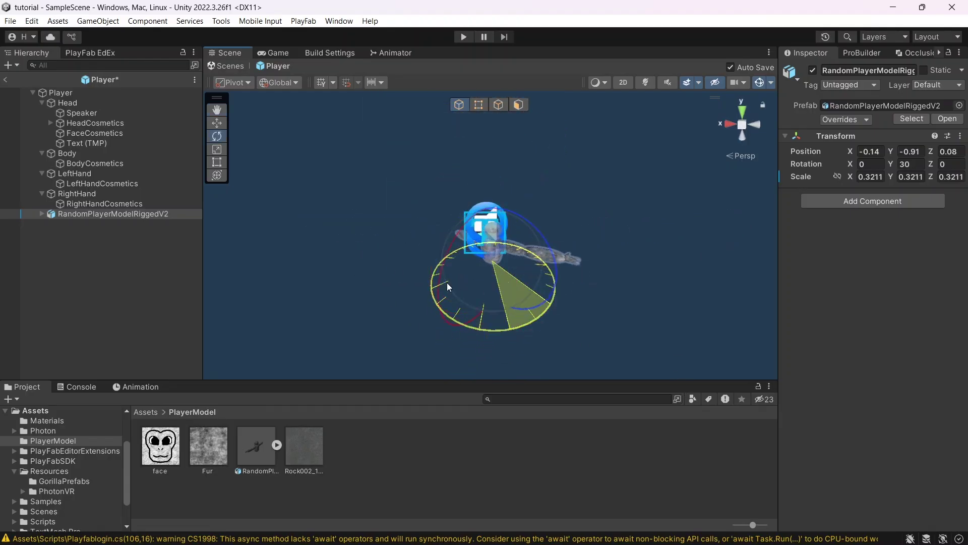
drag(509, 252, 710, 158)
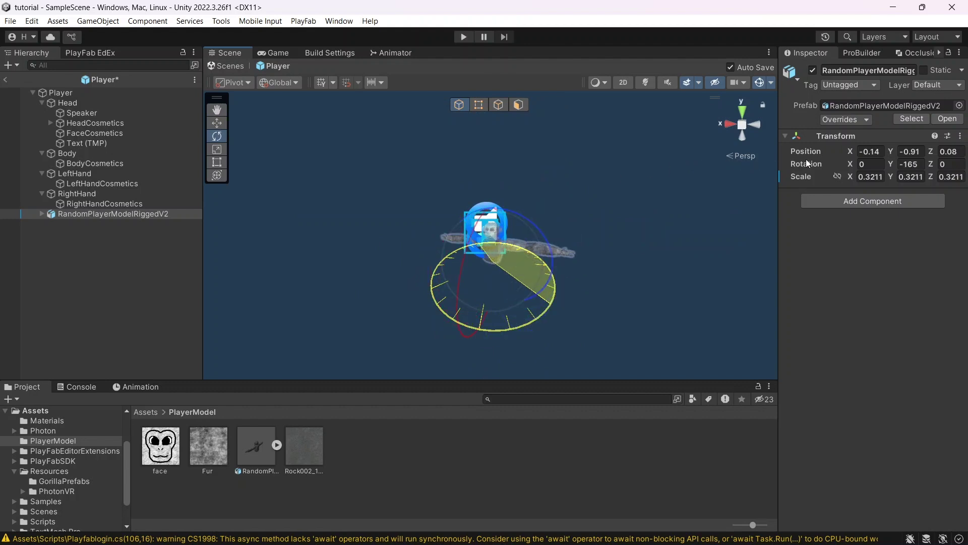
drag(806, 159, 844, 160)
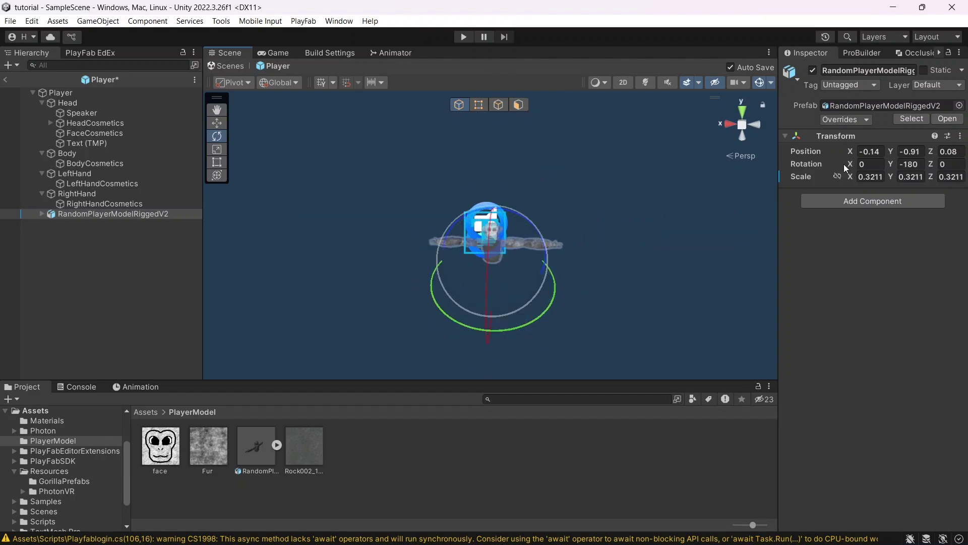
mouse_move(572, 205)
alt+mouse_down()
mouse_move(495, 256)
mouse_move(592, 234)
mouse_move(337, 179)
alt+mouse_up()
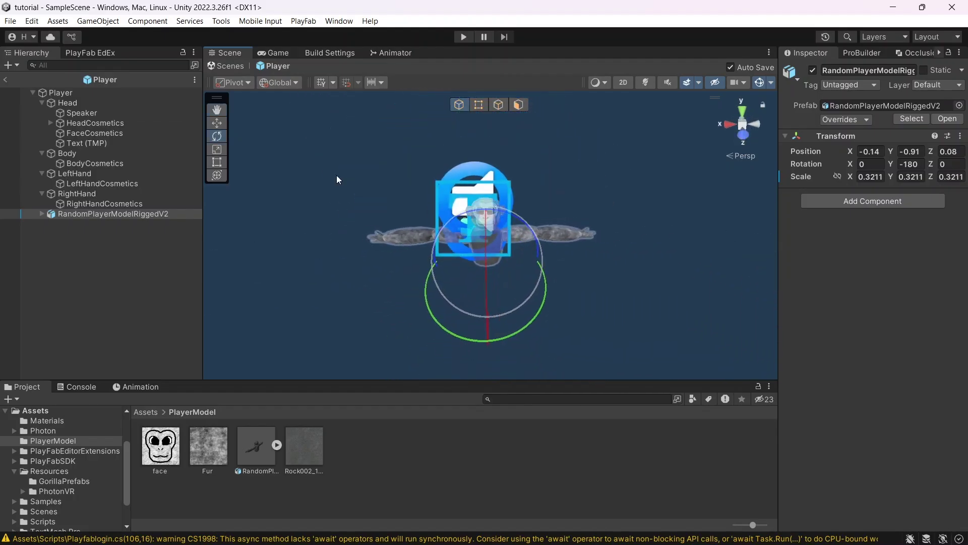
scroll(431, 243, up, 2)
scroll(431, 244, up, 5)
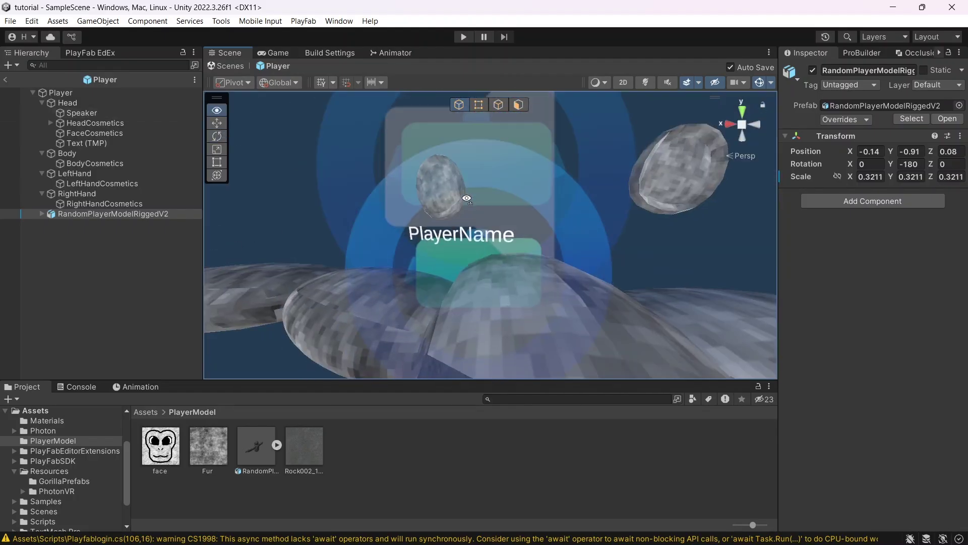
scroll(431, 244, up, 3)
scroll(462, 242, down, 10)
scroll(461, 238, down, 1)
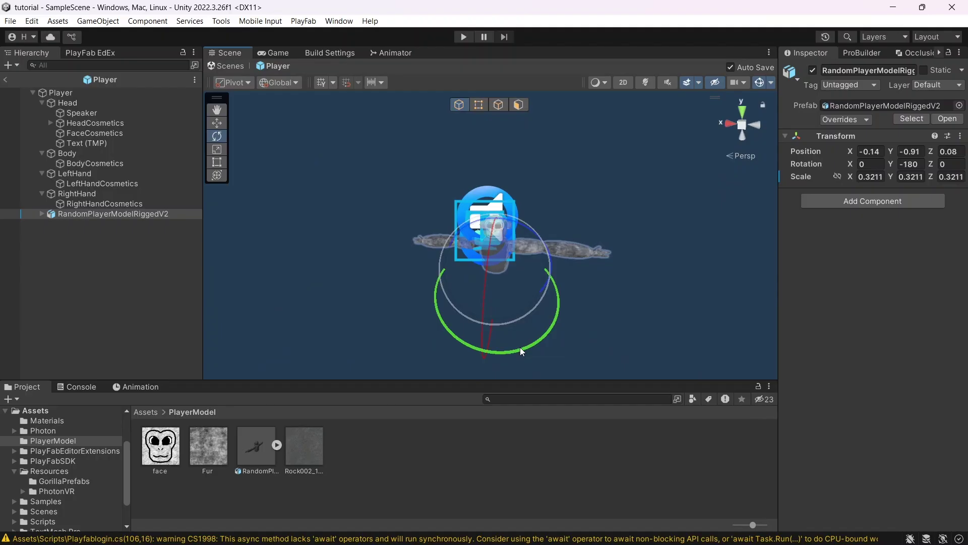
drag(521, 348, 544, 333)
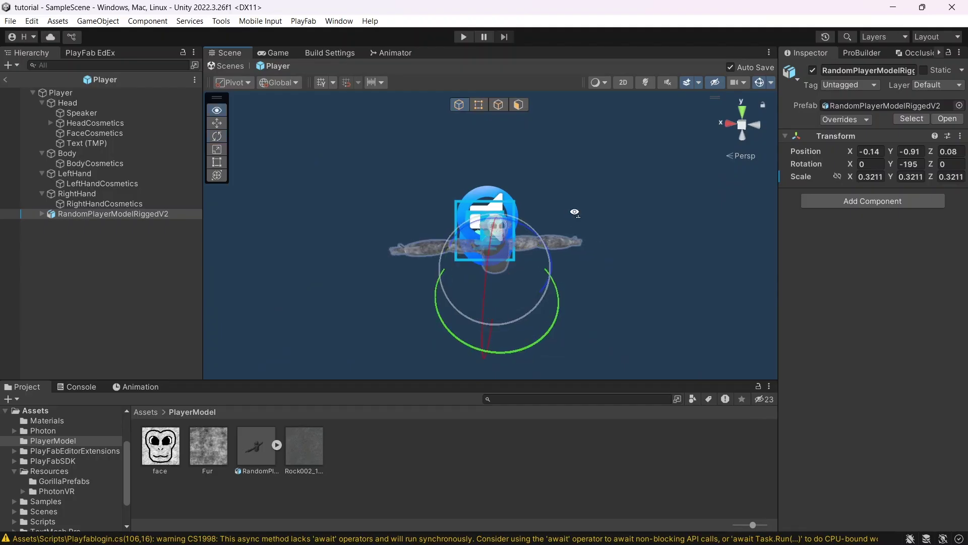
scroll(563, 192, up, 5)
scroll(563, 192, down, 5)
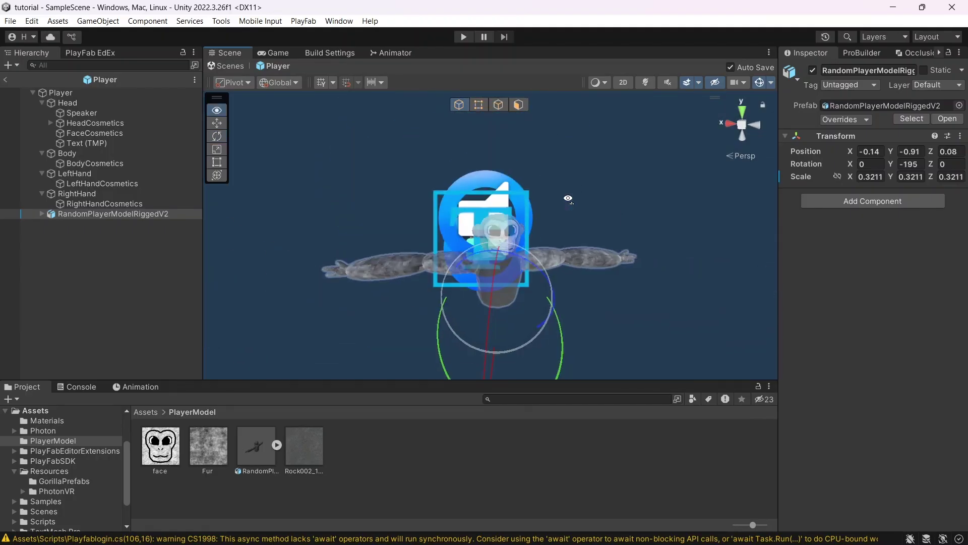
drag(556, 335, 535, 332)
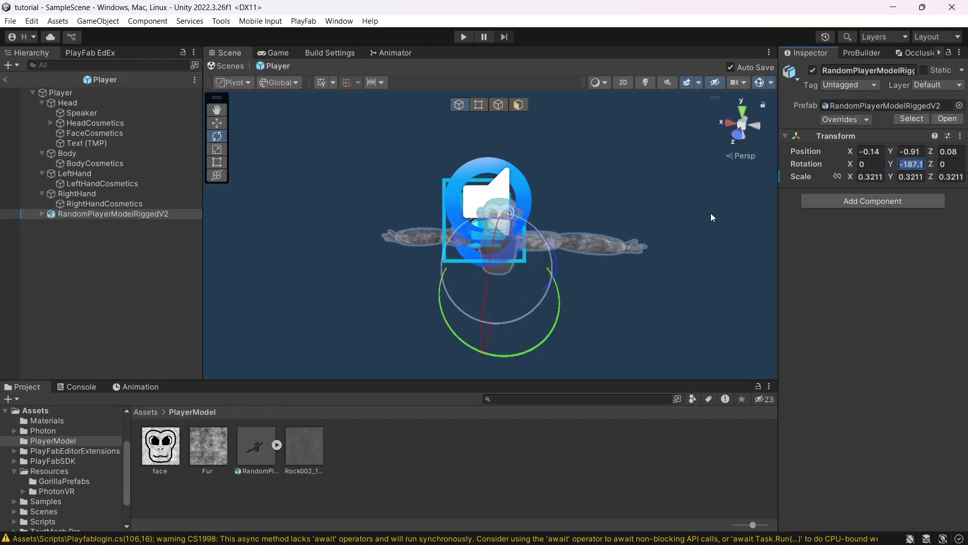
text(-185)
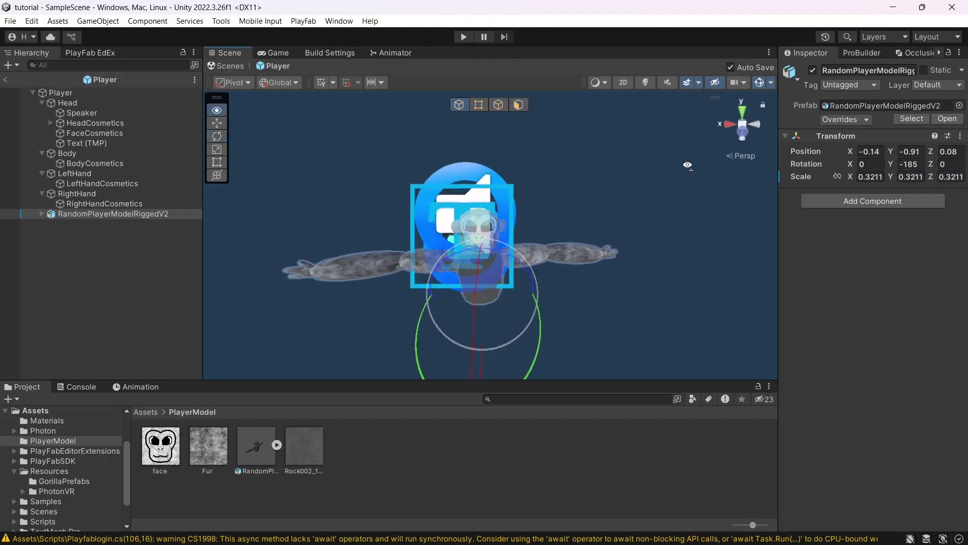
scroll(710, 217, up, 5)
scroll(711, 217, down, 2)
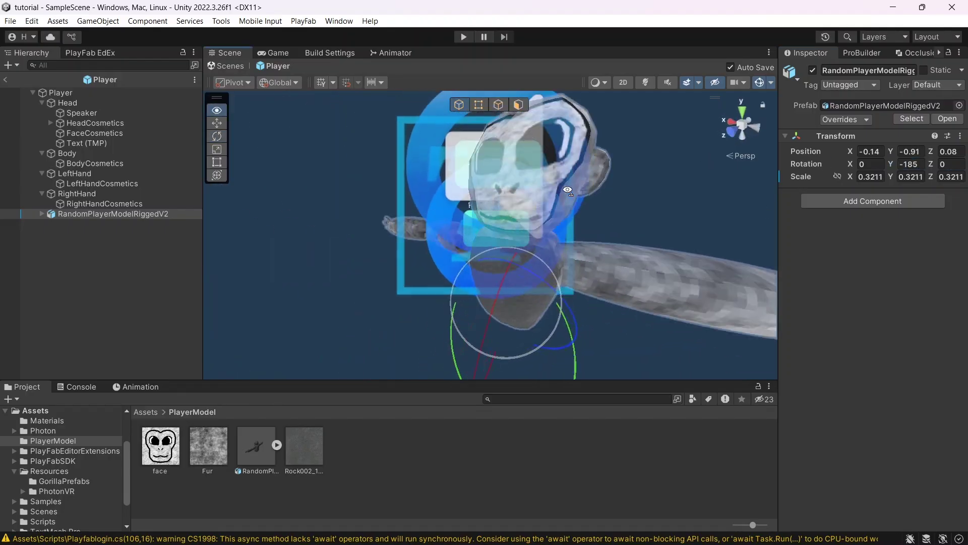
Move the gorilla model to about X -0.031, Y -0.677, Z -0.109
click(218, 124)
scroll(478, 275, down, 5)
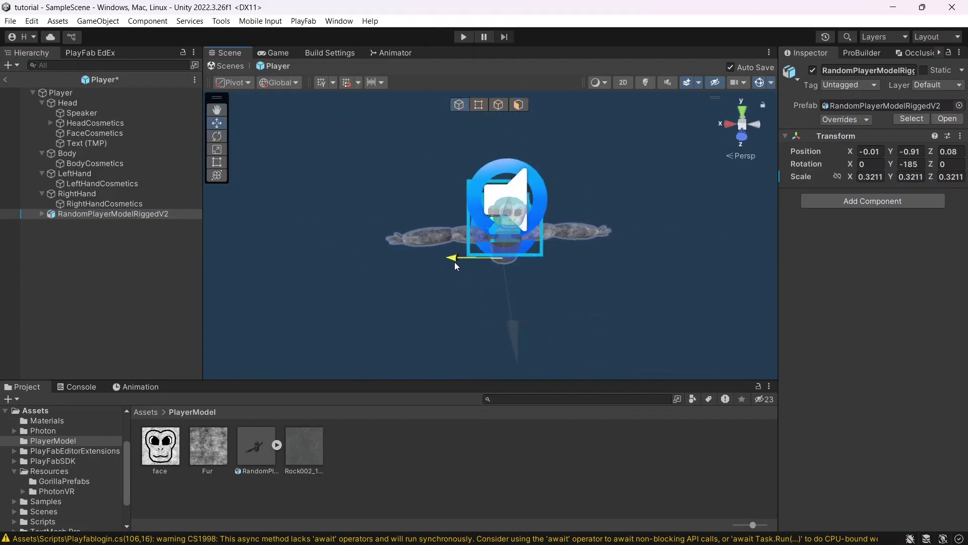
drag(463, 261, 476, 300)
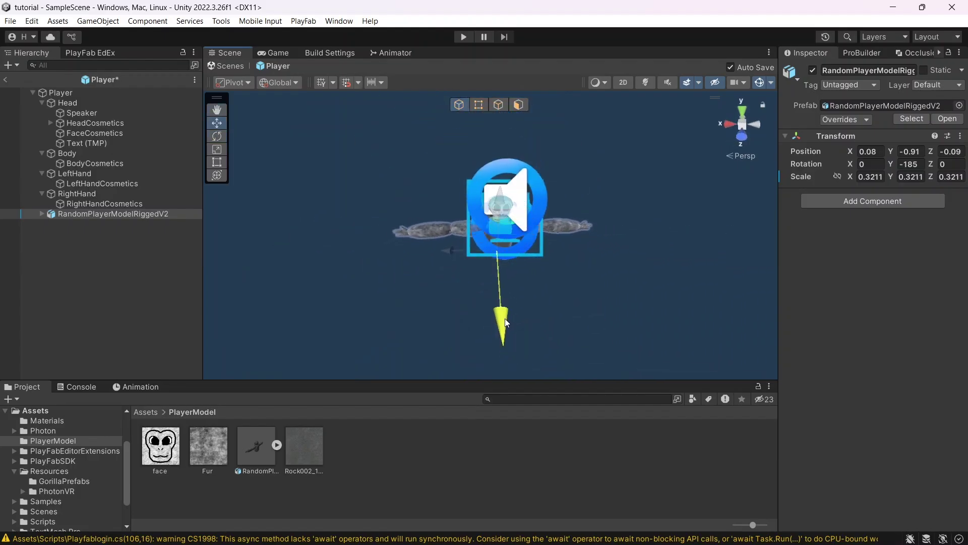
drag(506, 336, 505, 319)
scroll(618, 277, up, 5)
mouse_move(619, 277)
alt+mouse_down()
mouse_move(449, 330)
mouse_move(467, 301)
alt+mouse_up()
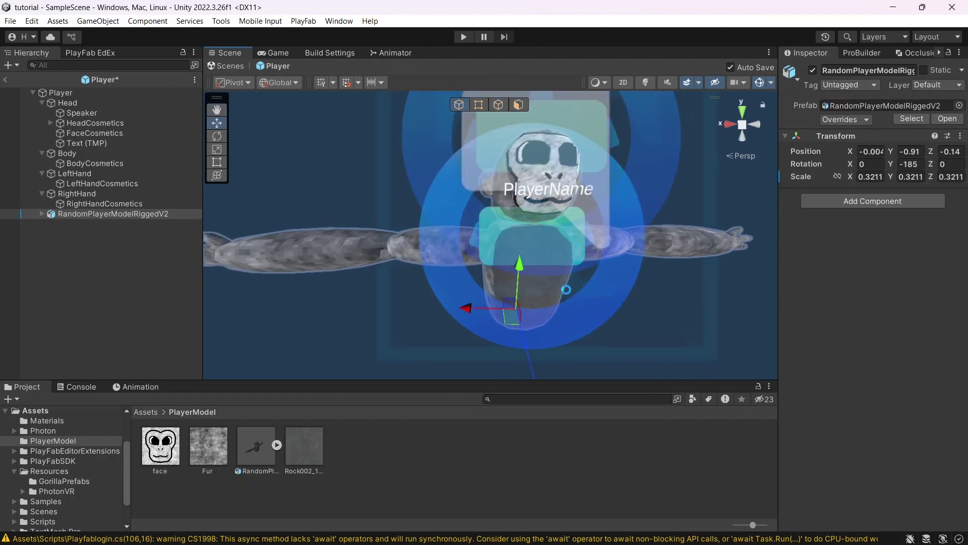
scroll(540, 278, down, 3)
drag(520, 244, 517, 219)
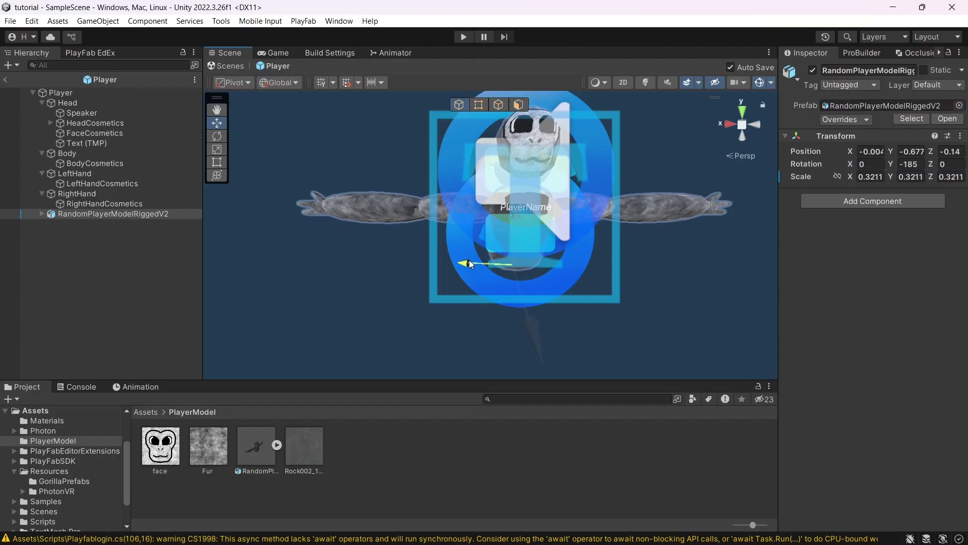
drag(464, 264, 461, 264)
alt+drag(537, 267, 635, 199)
scroll(616, 185, up, 3)
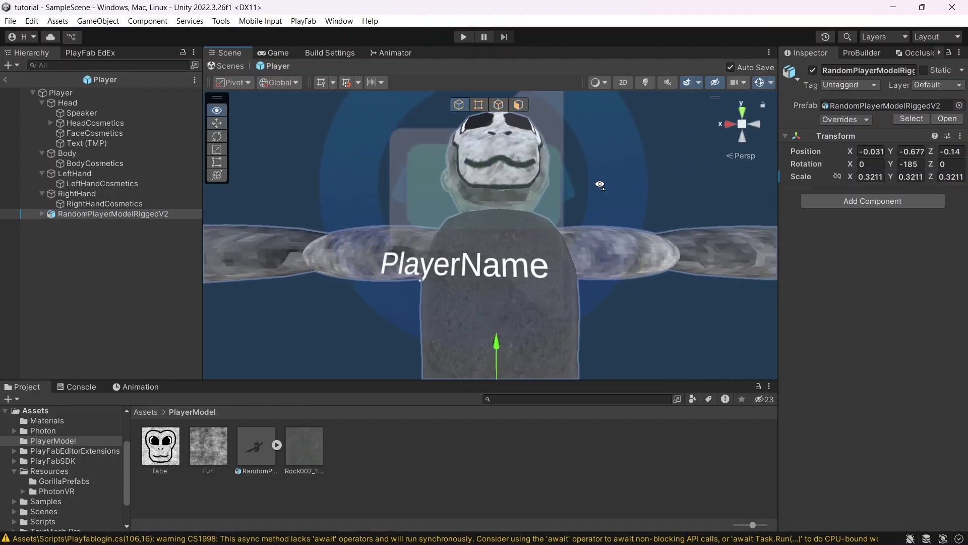
scroll(617, 185, down, 3)
mouse_move(549, 276)
alt+mouse_down()
mouse_move(607, 340)
mouse_move(697, 385)
alt+mouse_up()
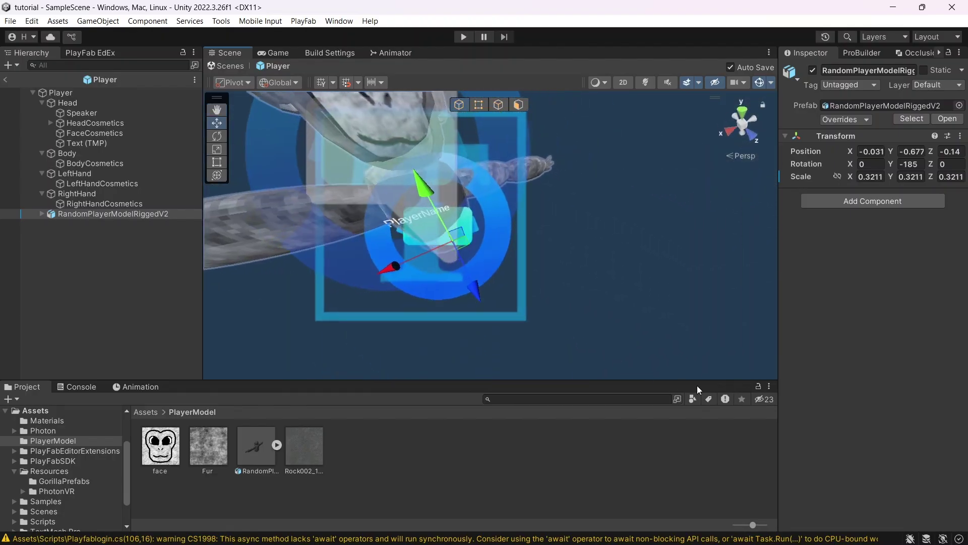
mouse_move(481, 294)
mouse_down()
mouse_move(629, 244)
mouse_move(480, 238)
mouse_move(579, 269)
mouse_move(564, 257)
mouse_up()
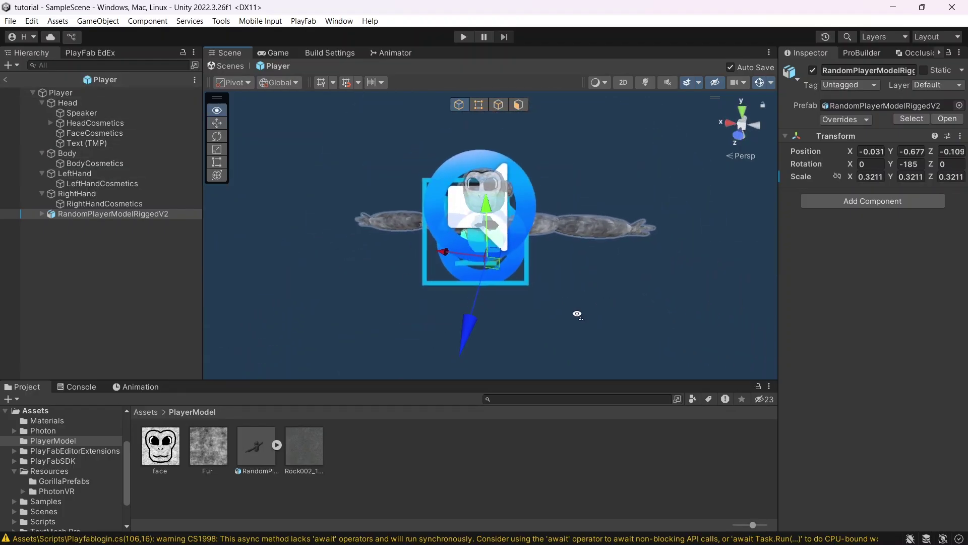
Completely unpack the gorilla model prefab and parent it under Head
alt+drag(577, 314, 391, 289)
right_click(125, 213)
mouse_move(211, 278)
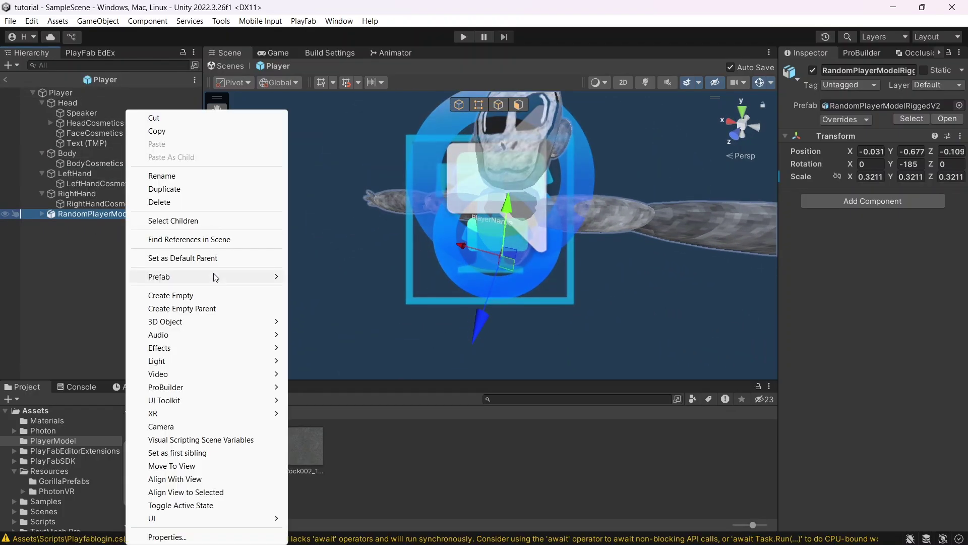
click(340, 372)
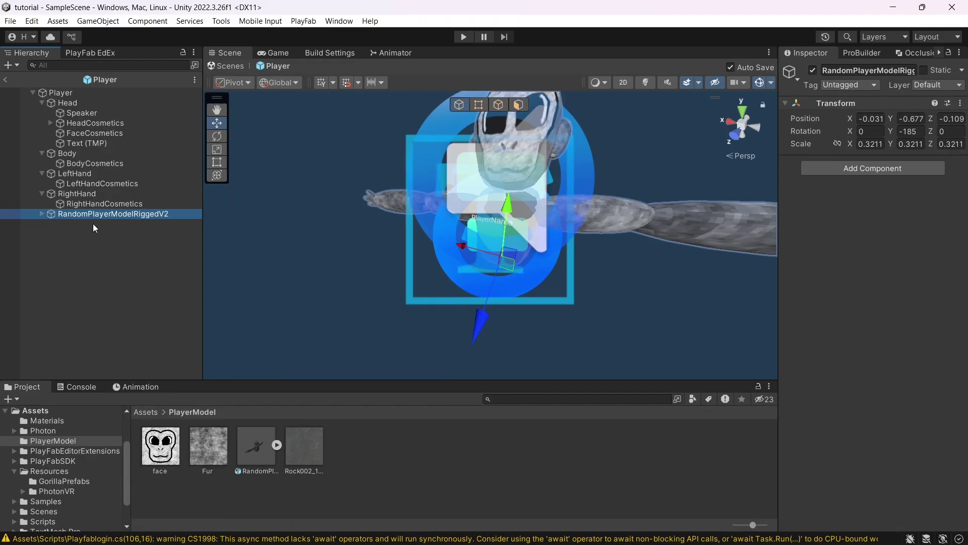
drag(93, 89, 74, 102)
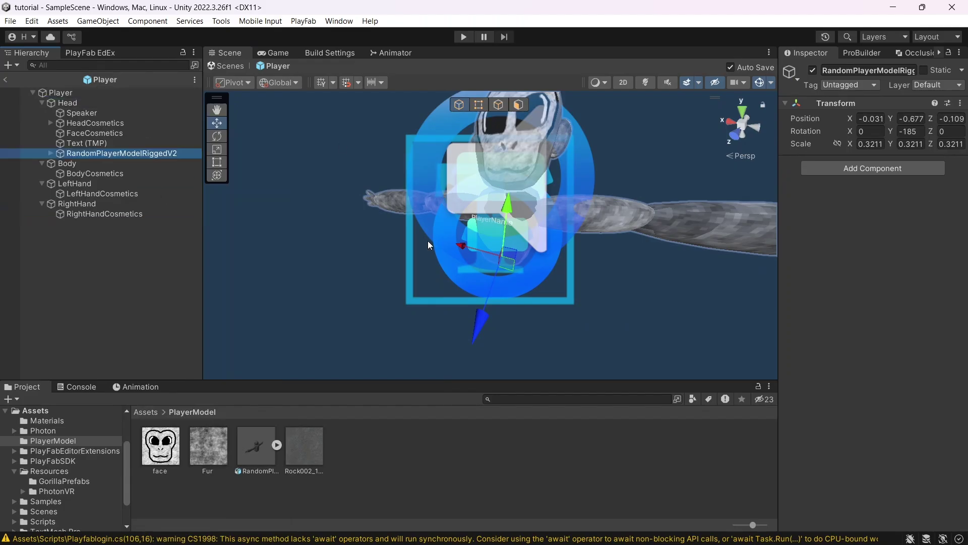
Deselect the model and orbit around to view its face front-on
alt+drag(496, 104, 96, 312)
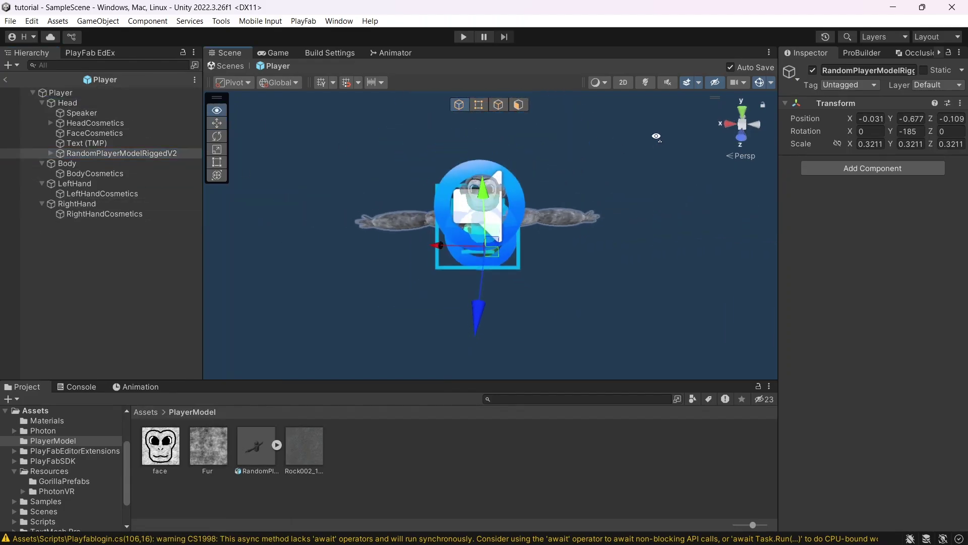
click(76, 298)
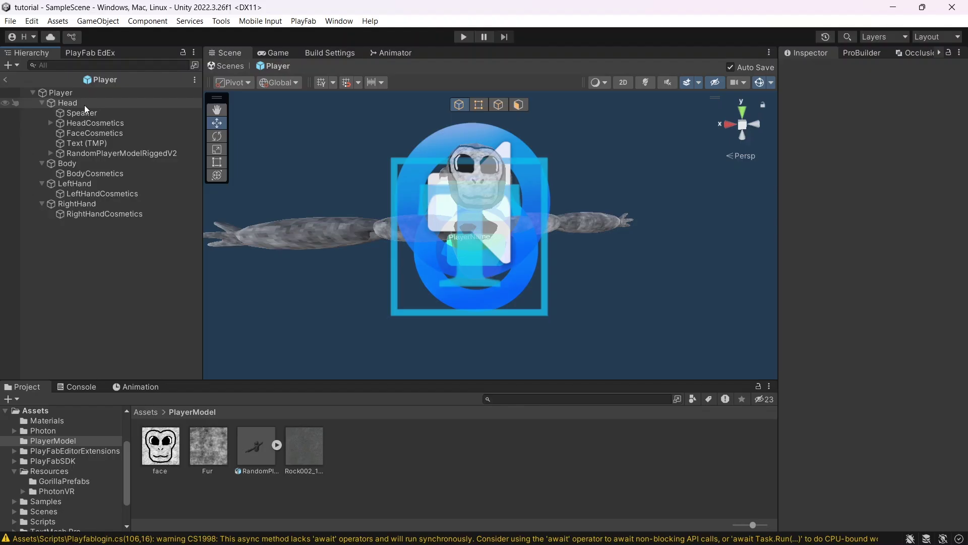
scroll(400, 129, up, 5)
alt+drag(401, 129, 556, 214)
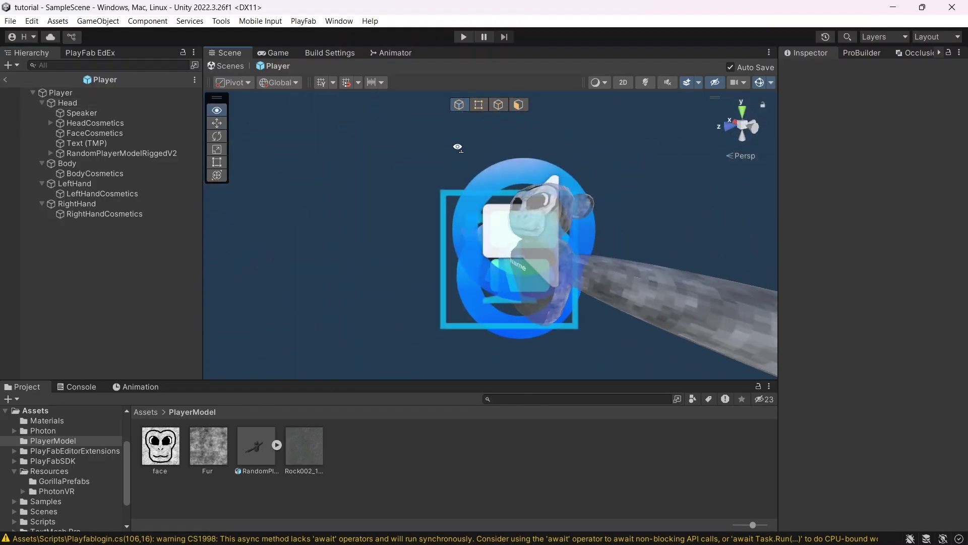
mouse_move(556, 214)
alt+mouse_down()
mouse_move(428, 288)
mouse_move(441, 275)
mouse_move(450, 326)
mouse_move(356, 200)
alt+mouse_up()
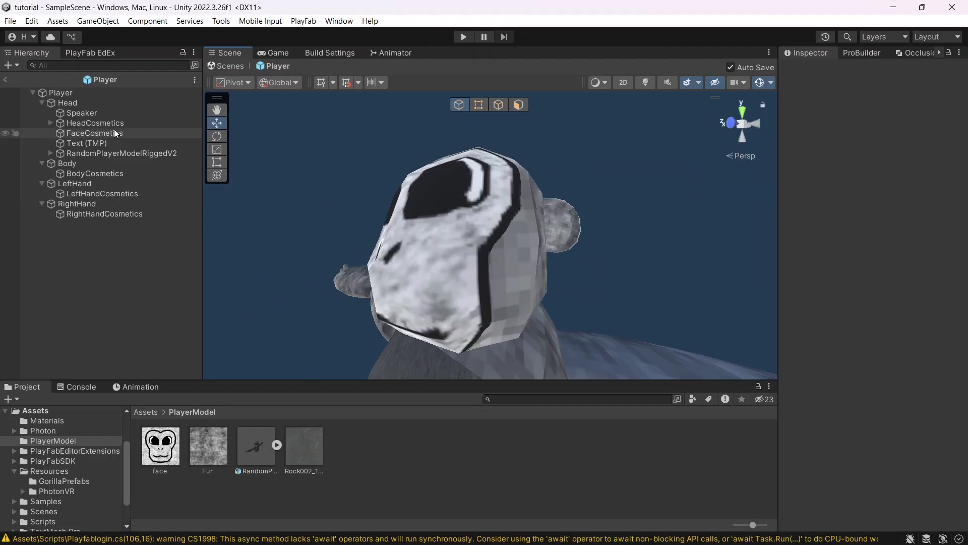
Expand RandomPlayerModelRiggedV2's Bone, shoulders, upper and lower arms to reveal Hand.L and Hand.R, then show Assets
alt+drag(319, 172, 372, 249)
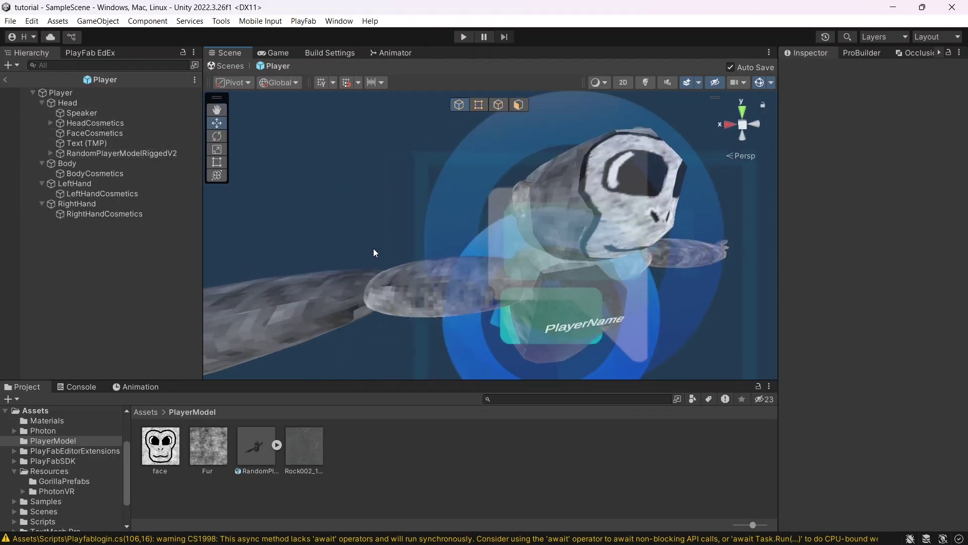
click(51, 153)
click(61, 174)
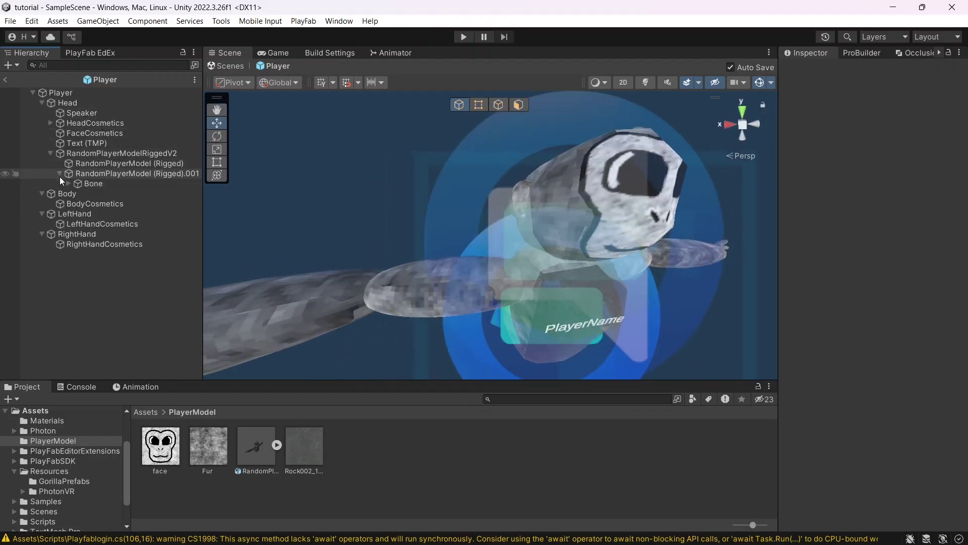
click(68, 183)
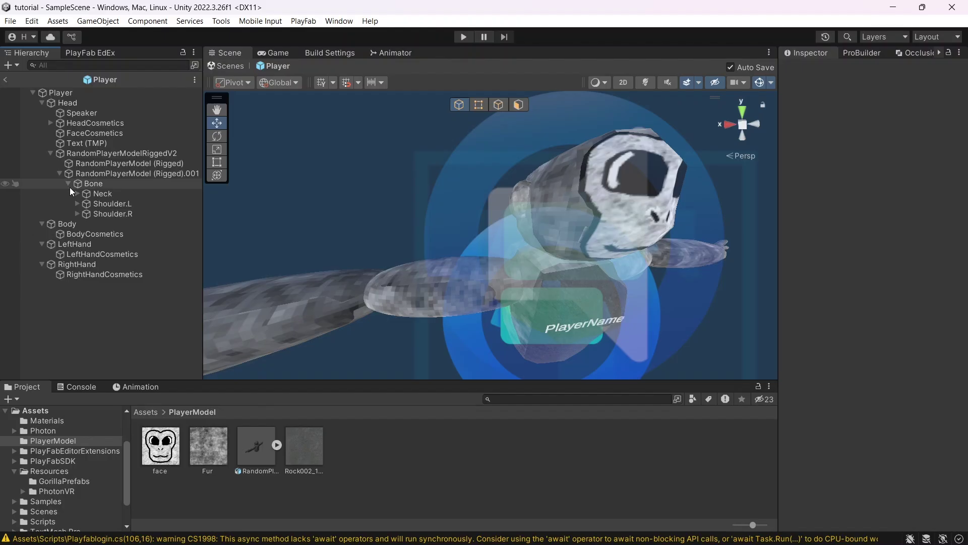
click(78, 204)
click(77, 225)
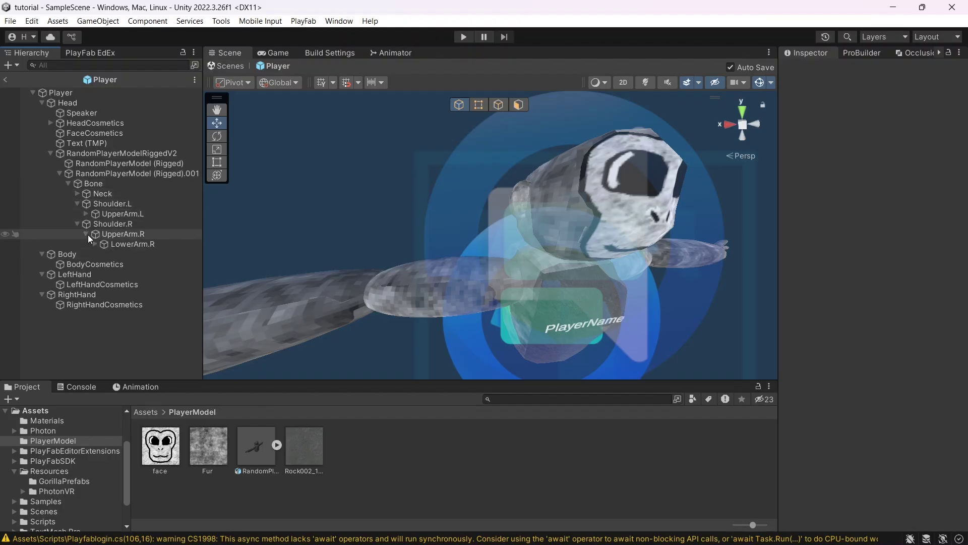
click(86, 214)
click(95, 255)
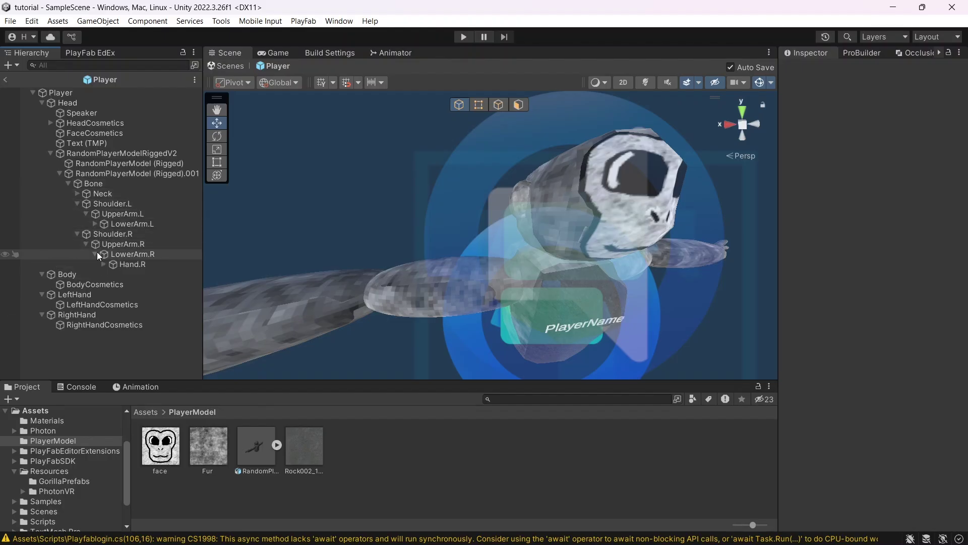
click(94, 225)
click(146, 412)
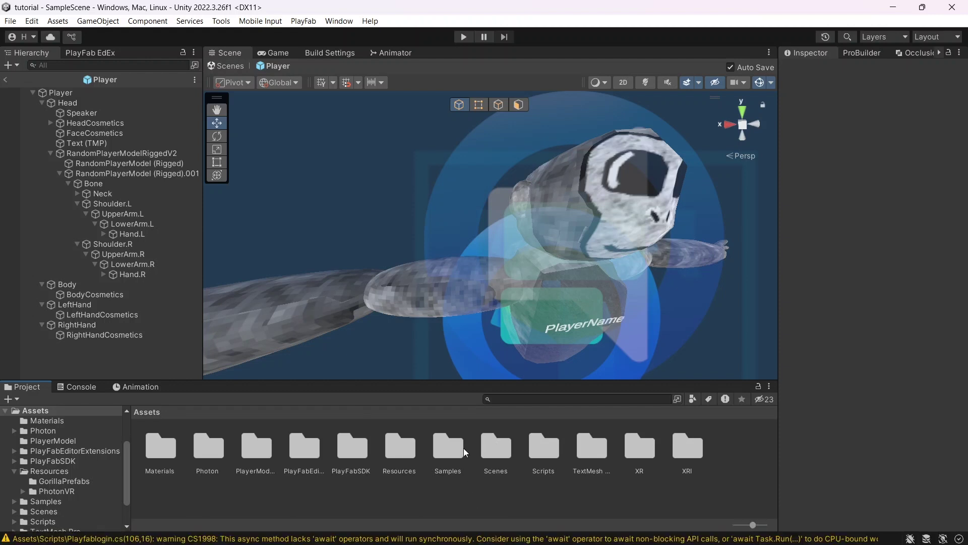
Add the FastIKFabric script to both Hand.R and Hand.L bones
double_click(556, 450)
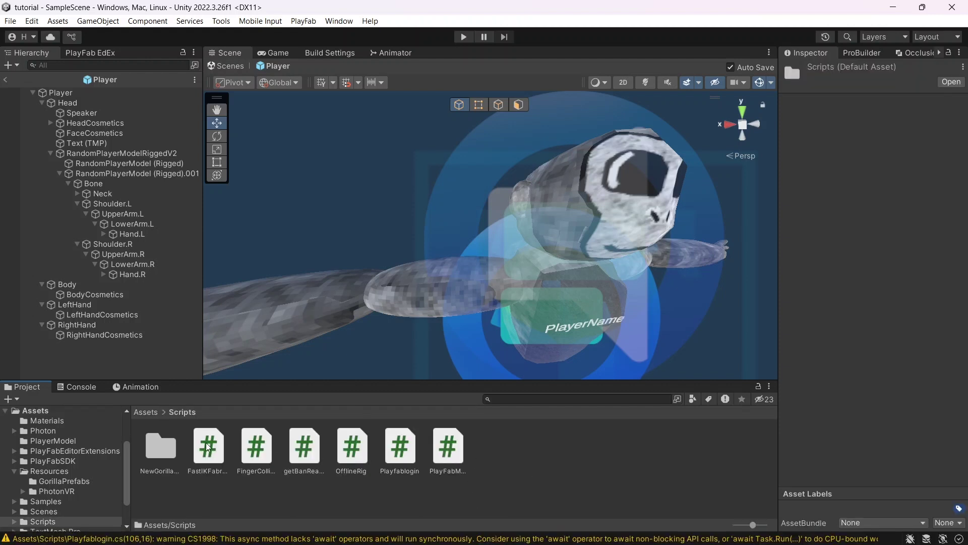
click(159, 274)
ctrl+click(149, 233)
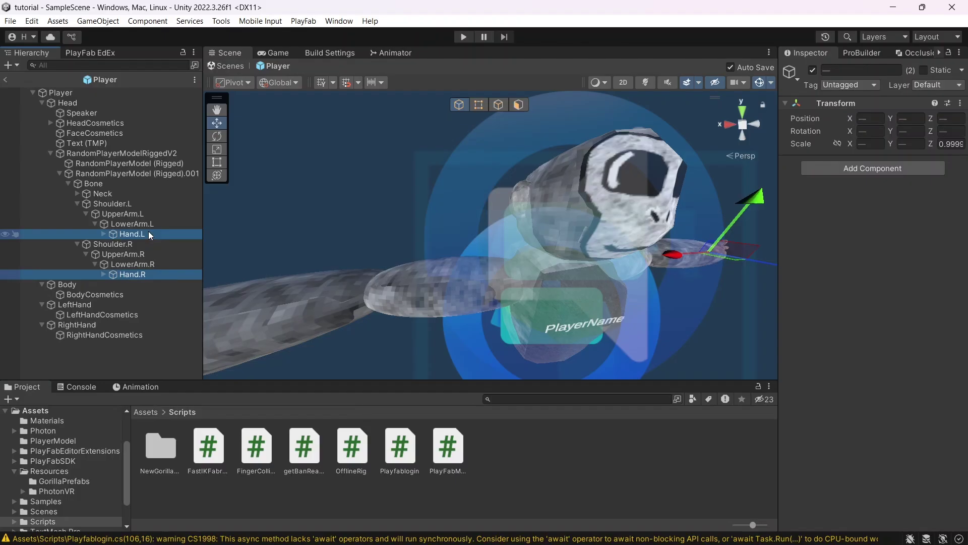
drag(219, 453, 871, 159)
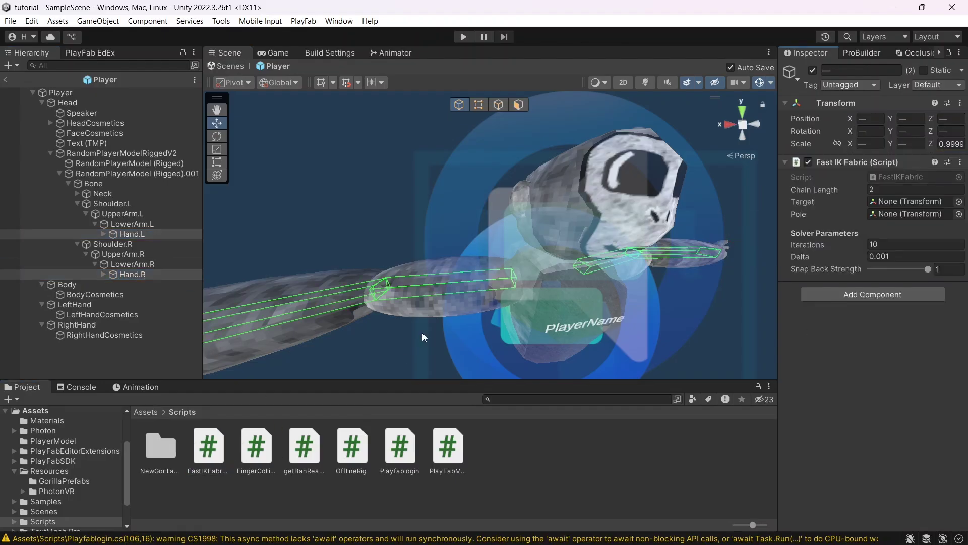
Give Hand.R's Fast IK Fabric UpperArm.R as pole and Hand.R as target
click(141, 273)
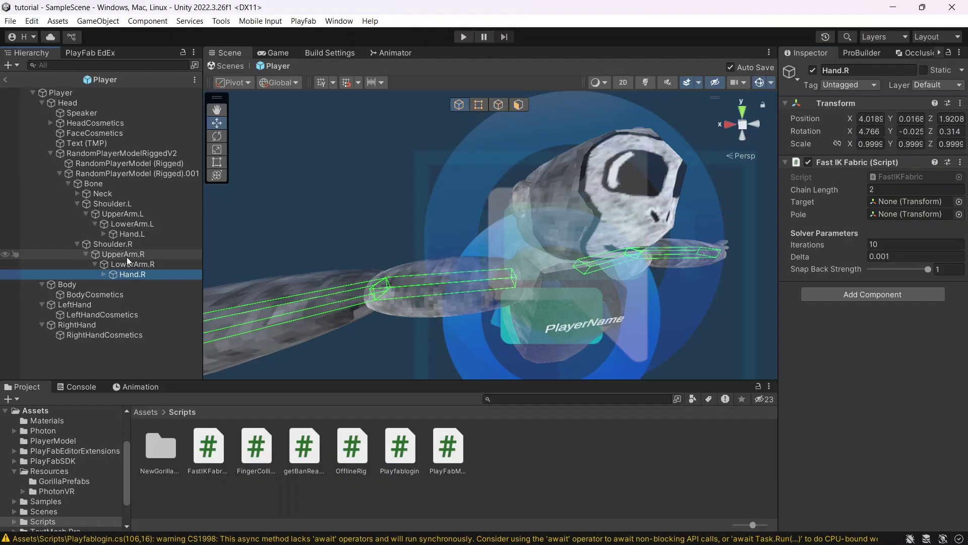
click(894, 214)
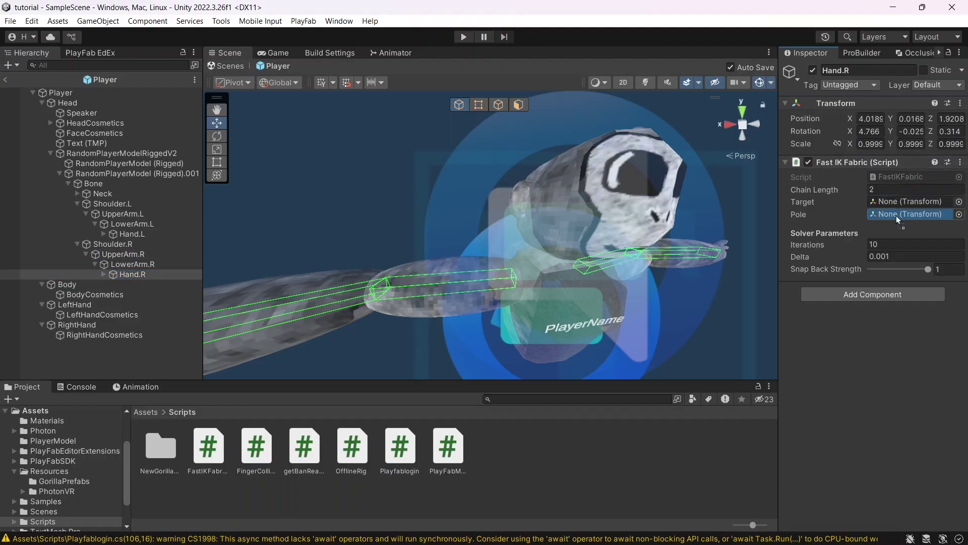
drag(896, 216, 897, 216)
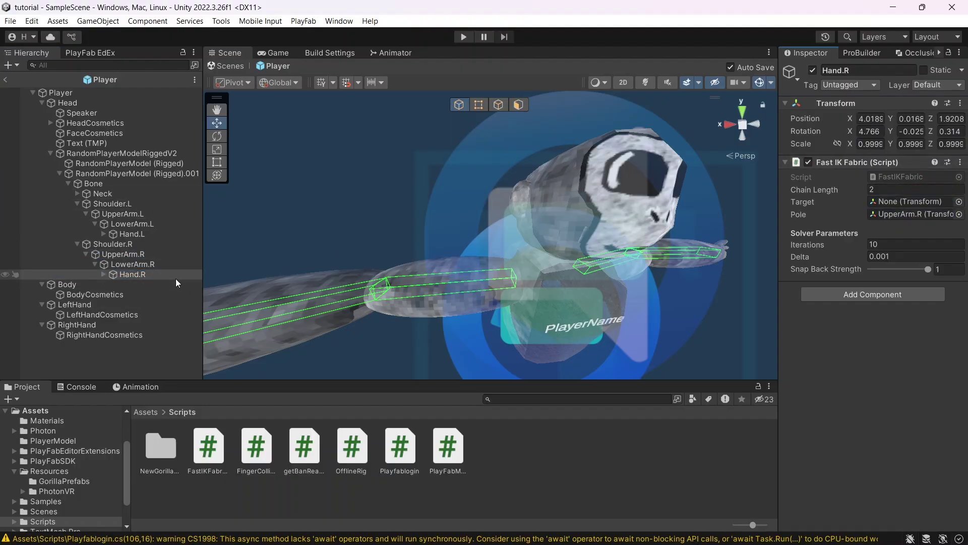
click(197, 275)
drag(197, 275, 908, 202)
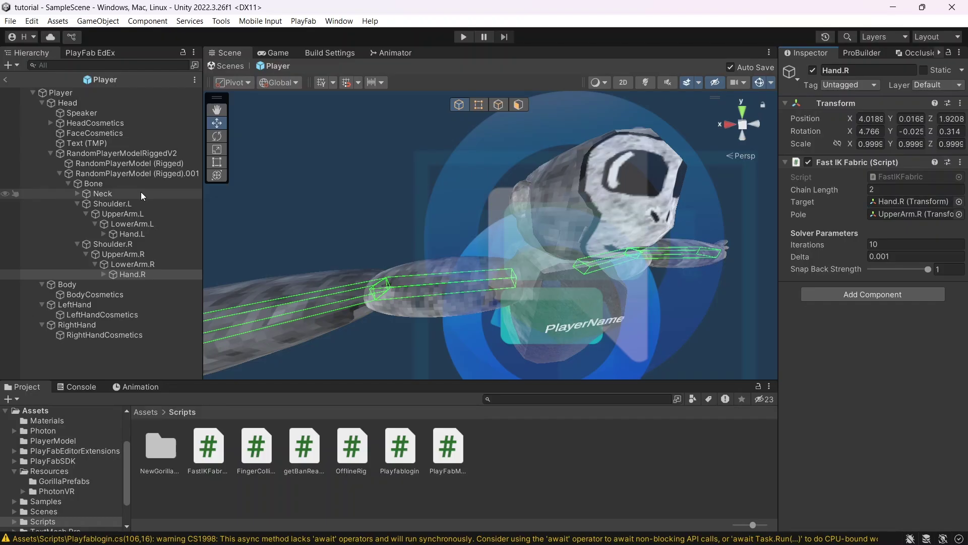
Give Hand.L's Fast IK Fabric Hand.L as target and UpperArm.L as pole
click(133, 234)
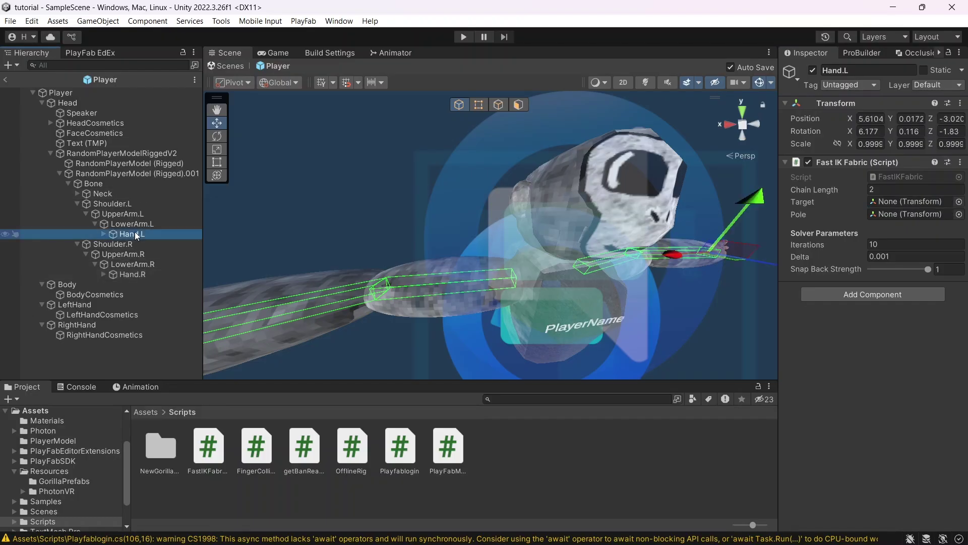
click(878, 217)
click(894, 203)
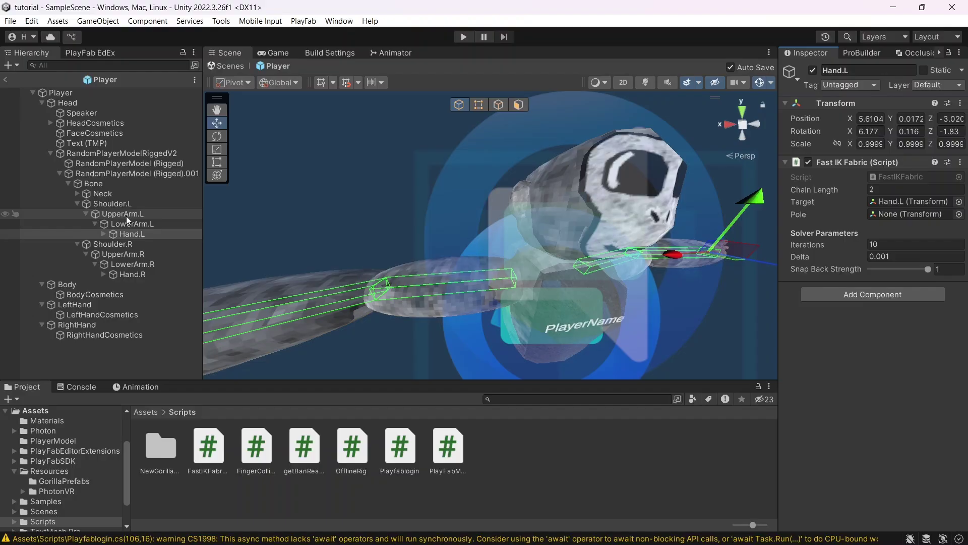
mouse_move(133, 234)
mouse_down()
mouse_move(908, 202)
mouse_move(935, 217)
mouse_up()
mouse_move(690, 209)
alt+mouse_down()
mouse_move(406, 166)
mouse_move(271, 197)
alt+mouse_up()
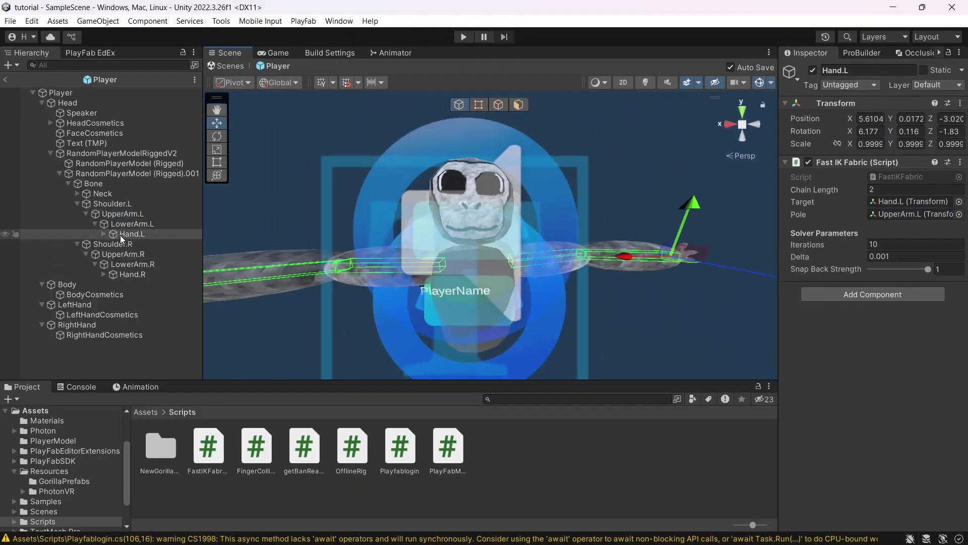
click(104, 234)
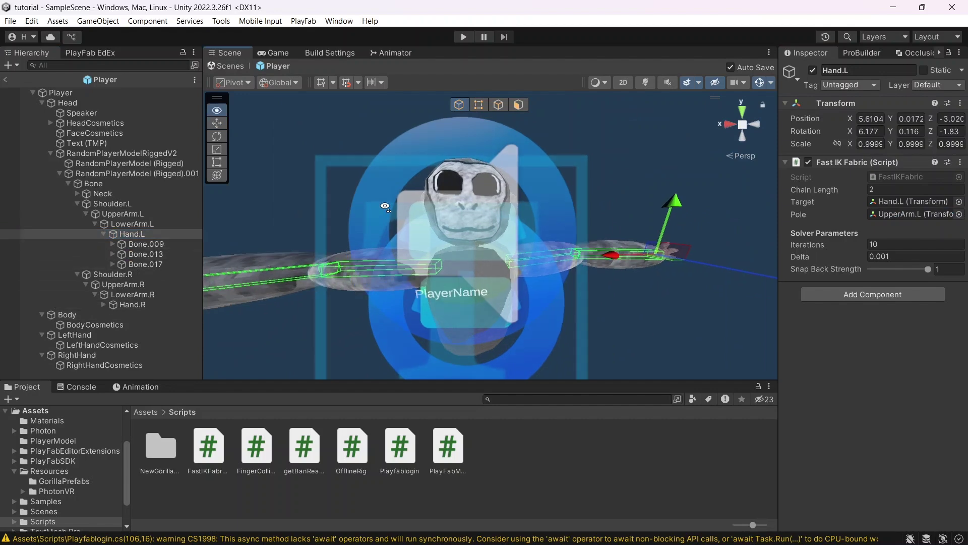
Frame the left hand and rotate Hand.L into position with the Rotate tool
key(f)
mouse_move(575, 196)
alt+mouse_down()
mouse_move(626, 173)
mouse_move(566, 194)
alt+mouse_up()
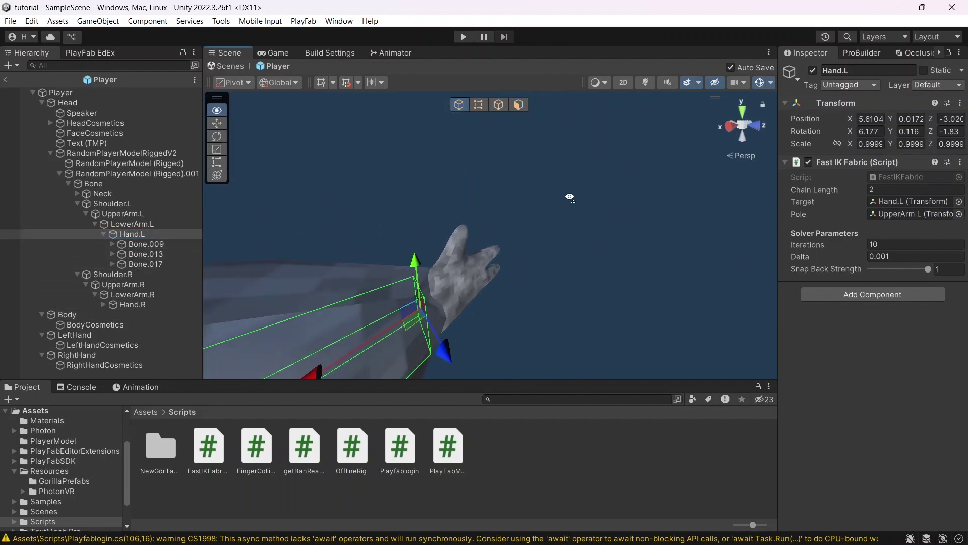
mouse_move(208, 261)
alt+mouse_down()
mouse_move(226, 310)
mouse_move(216, 303)
mouse_move(220, 198)
alt+mouse_up()
click(217, 136)
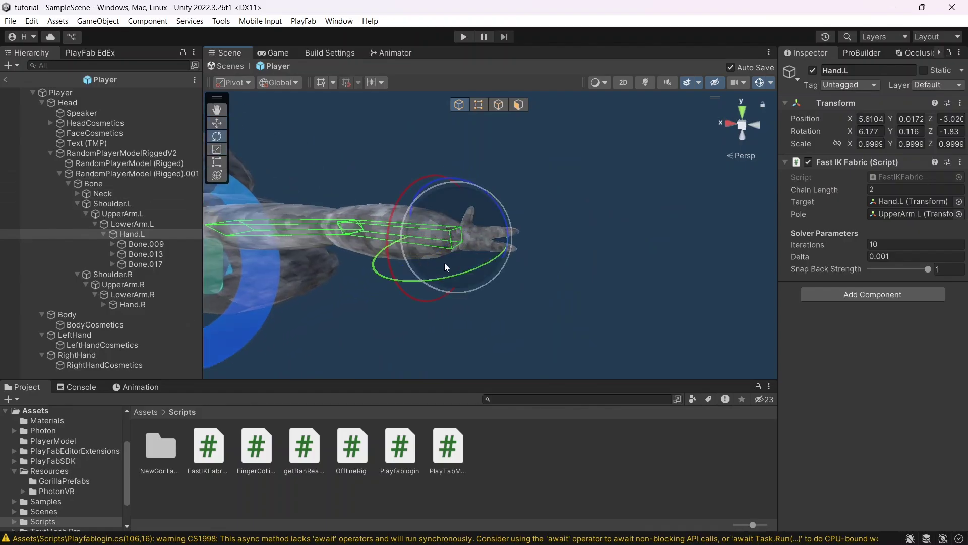
mouse_move(472, 271)
mouse_down()
mouse_move(394, 269)
mouse_move(585, 270)
mouse_move(493, 253)
mouse_move(382, 250)
mouse_up()
Rotate Hand.R into position, then turn Hand.L again to match it
click(132, 305)
double_click(132, 305)
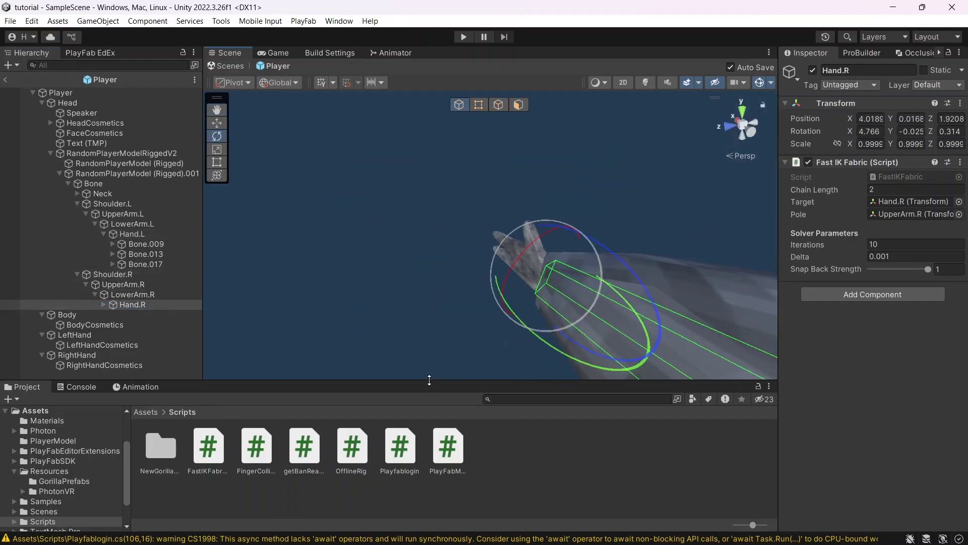
mouse_move(590, 349)
mouse_down()
mouse_move(488, 346)
mouse_move(709, 276)
mouse_move(719, 244)
mouse_move(710, 248)
mouse_move(722, 242)
mouse_move(721, 250)
mouse_up()
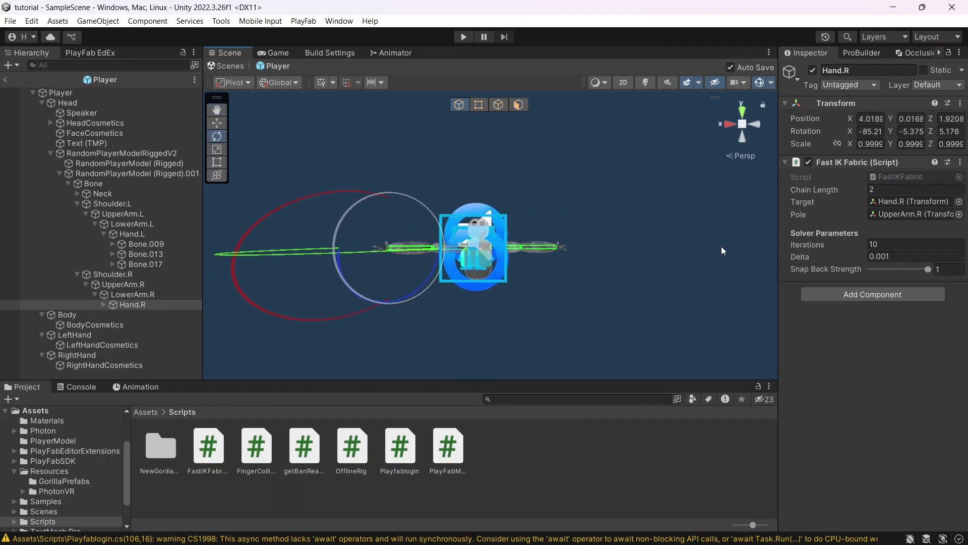
scroll(504, 197, up, 3)
scroll(504, 196, up, 3)
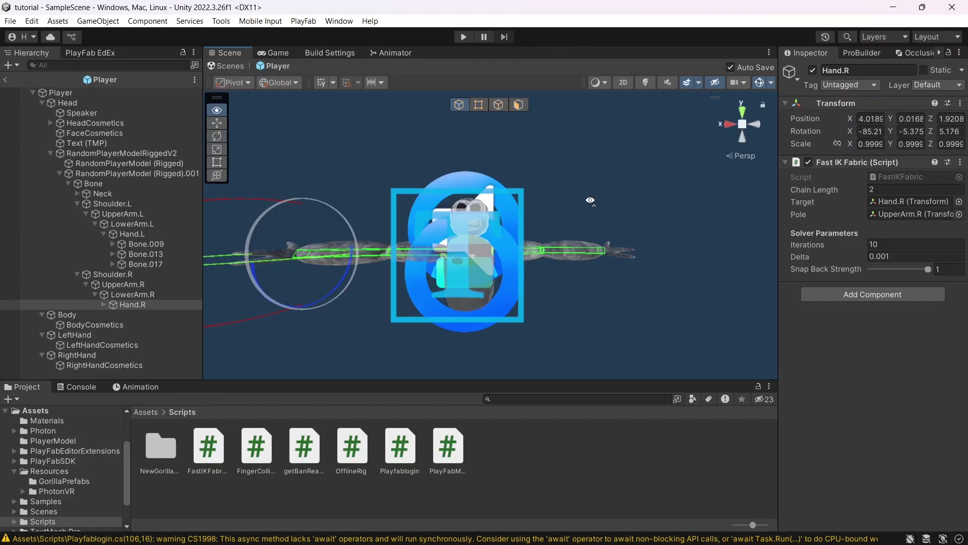
mouse_move(636, 275)
alt+mouse_down()
mouse_move(749, 248)
mouse_move(716, 324)
mouse_move(568, 329)
alt+mouse_up()
key(f)
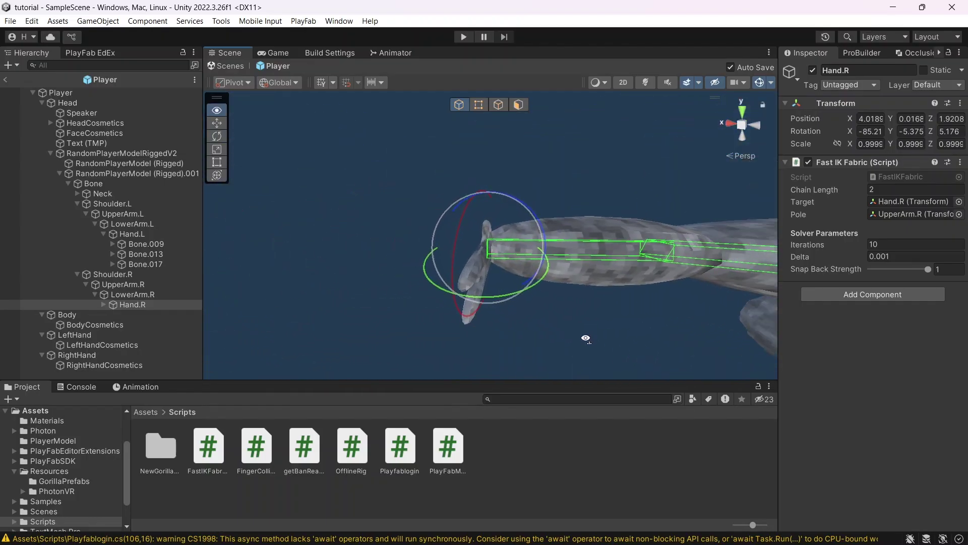
mouse_move(506, 290)
mouse_down()
mouse_move(669, 341)
mouse_move(465, 251)
mouse_move(504, 263)
mouse_move(506, 216)
mouse_move(394, 219)
mouse_up()
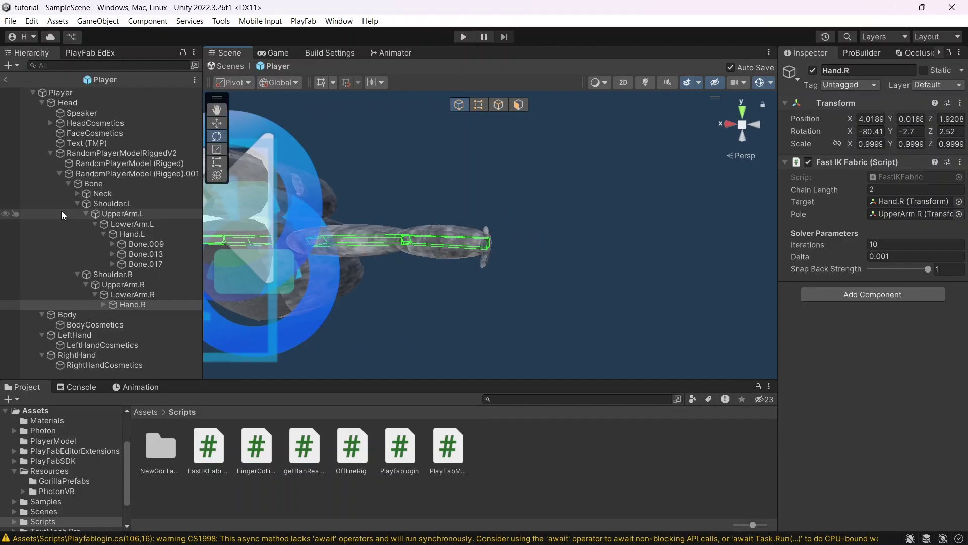
click(162, 233)
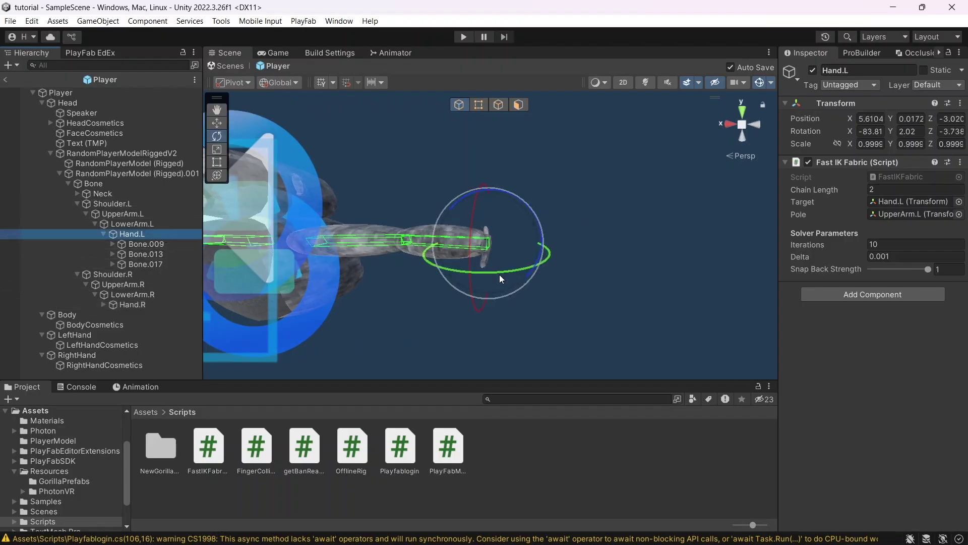
mouse_move(498, 274)
mouse_down()
mouse_move(482, 274)
mouse_move(621, 272)
mouse_move(531, 272)
mouse_move(525, 333)
mouse_up()
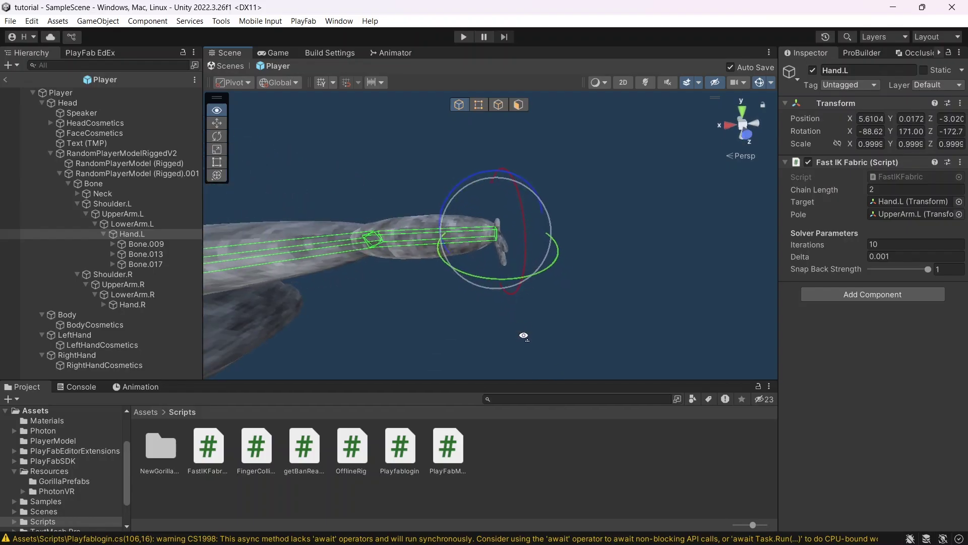
Inspect finger bone Bone.009 and its Capsule collider, then select the Body object
double_click(150, 244)
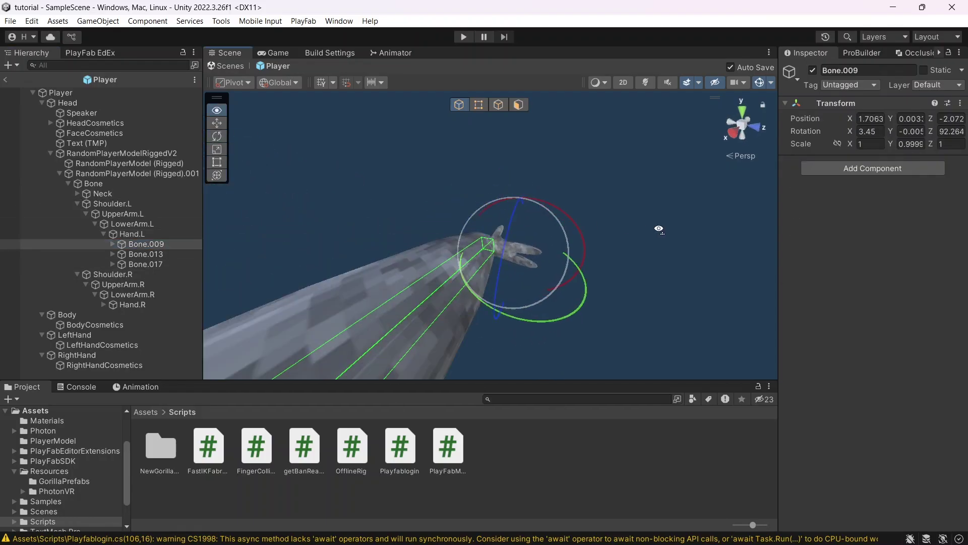
scroll(331, 157, down, 3)
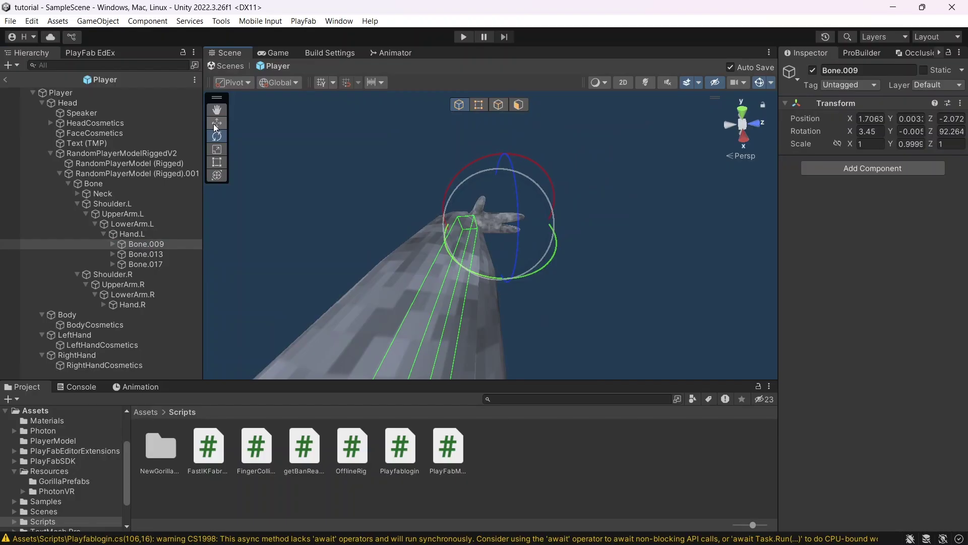
key(w)
double_click(105, 251)
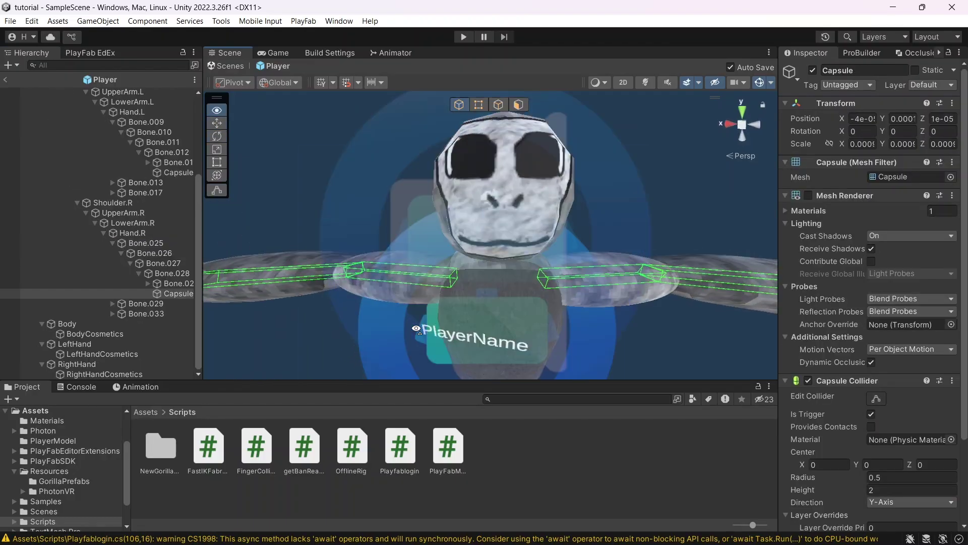
click(475, 351)
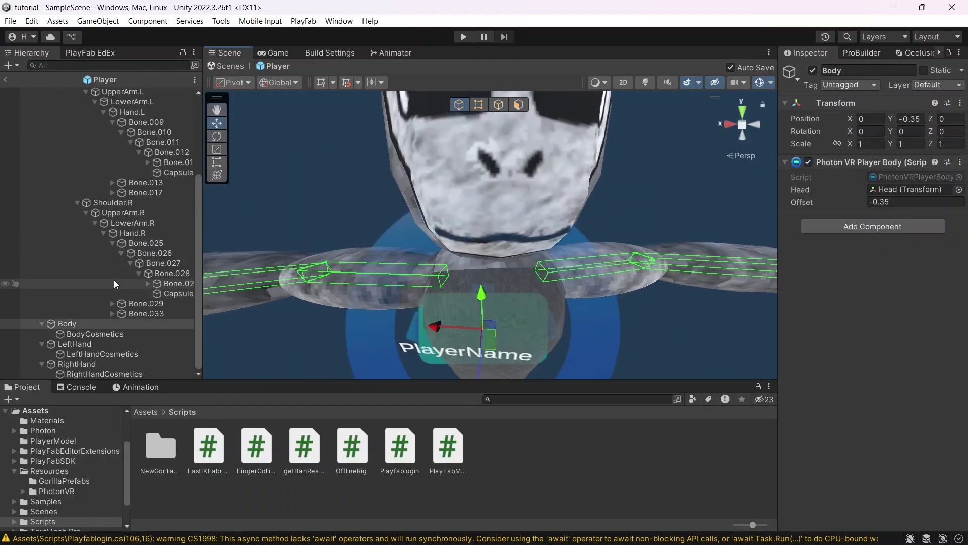
scroll(120, 258, up, 5)
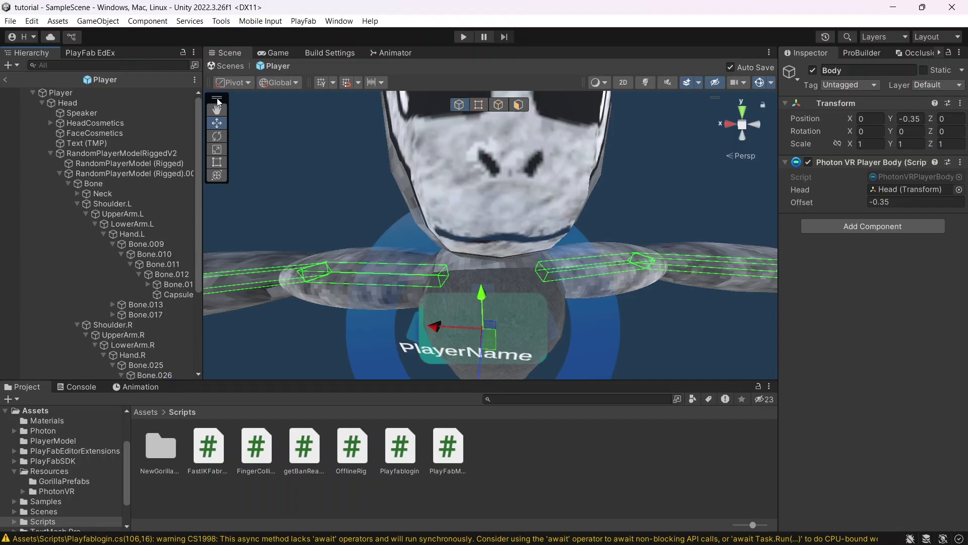
Assign the Text (TMP) label to Player's Photon VR Player Name Text field
click(76, 102)
click(71, 93)
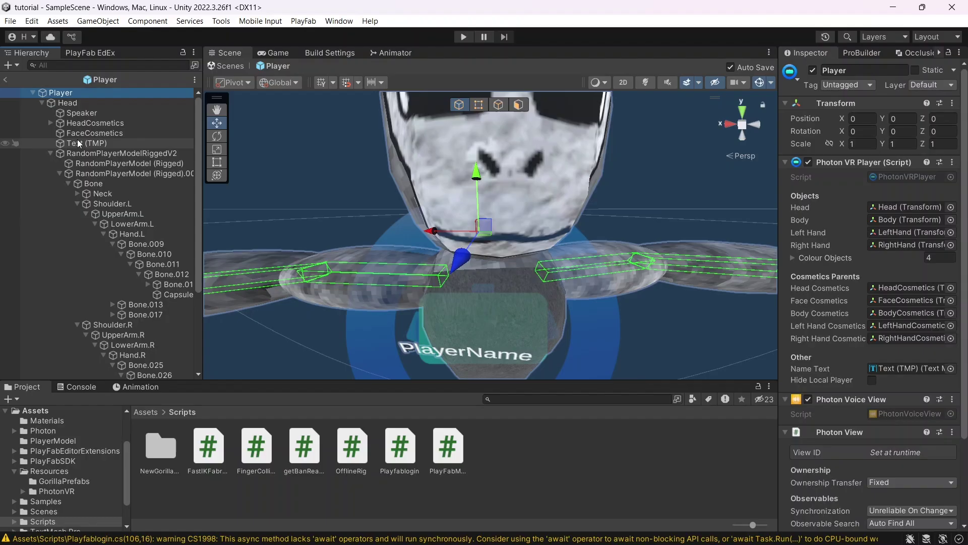
click(113, 141)
click(115, 90)
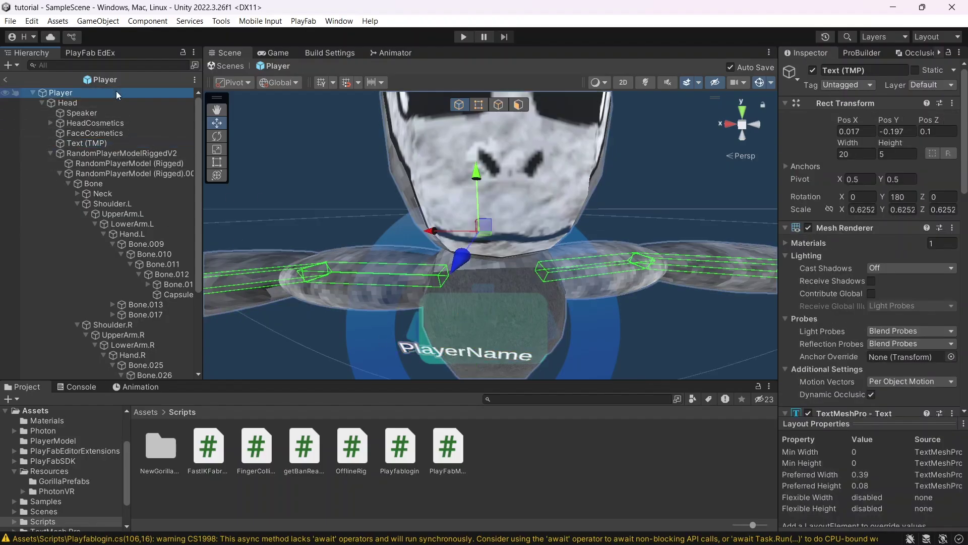
drag(88, 144, 954, 377)
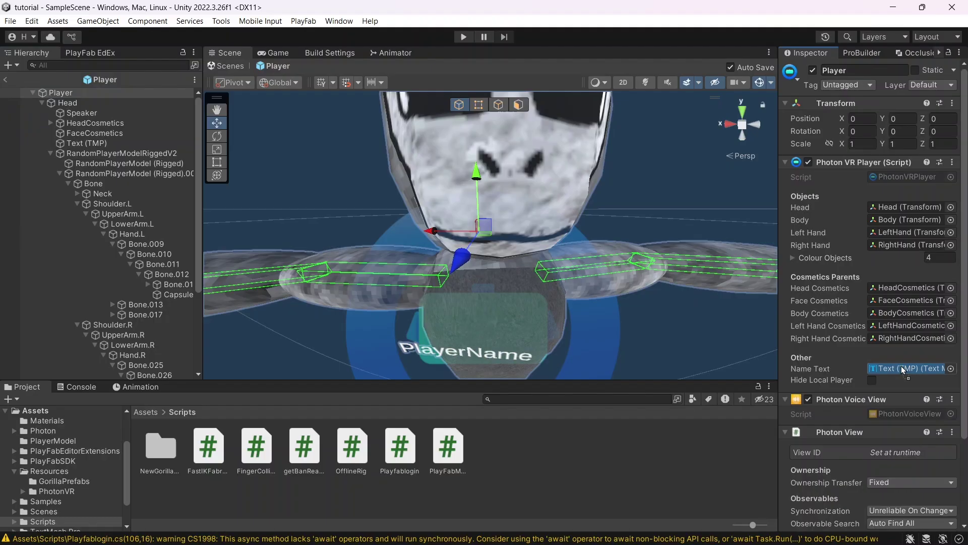
drag(891, 363, 904, 369)
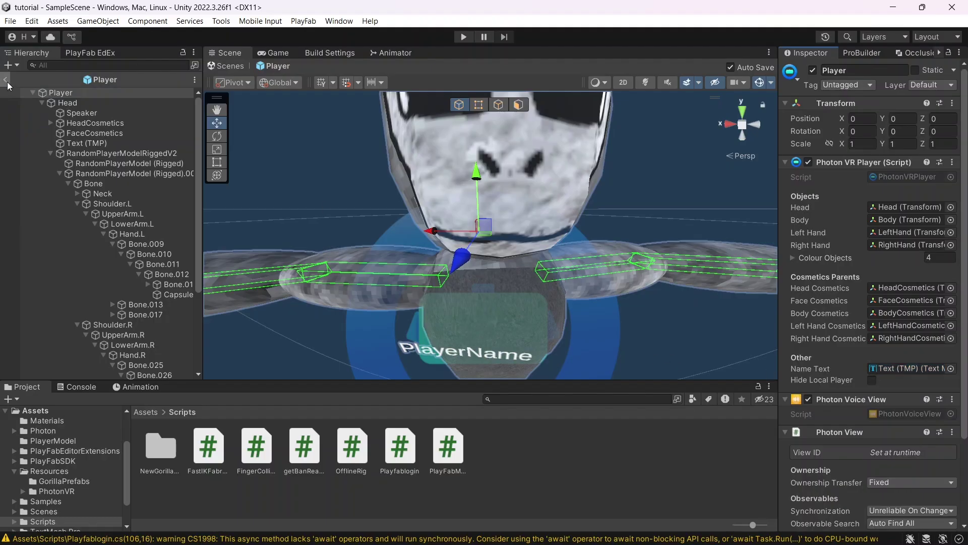
Leave Player prefab editing and create a new empty object in SampleScene
click(7, 80)
mouse_move(636, 247)
right_down()
mouse_move(426, 250)
mouse_move(135, 420)
right_up()
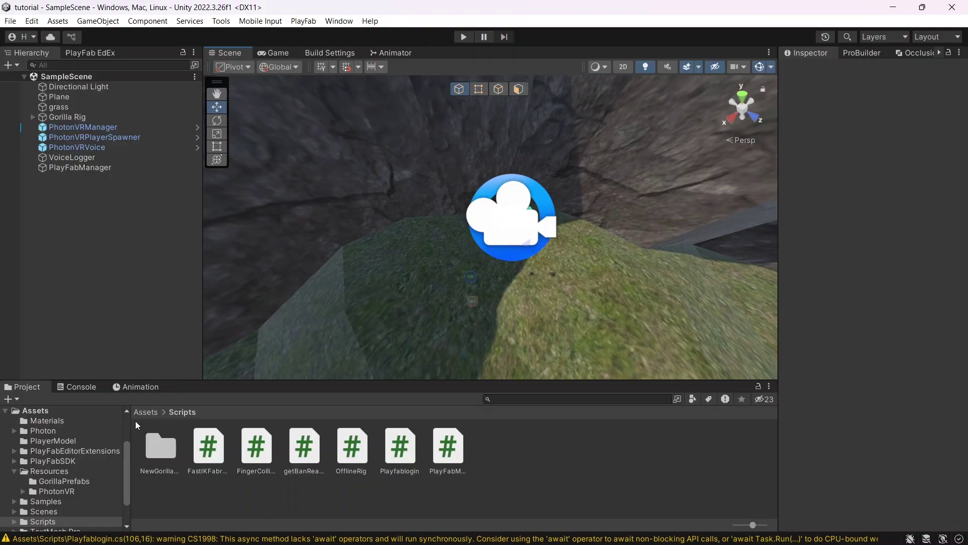
right_click(20, 199)
click(60, 364)
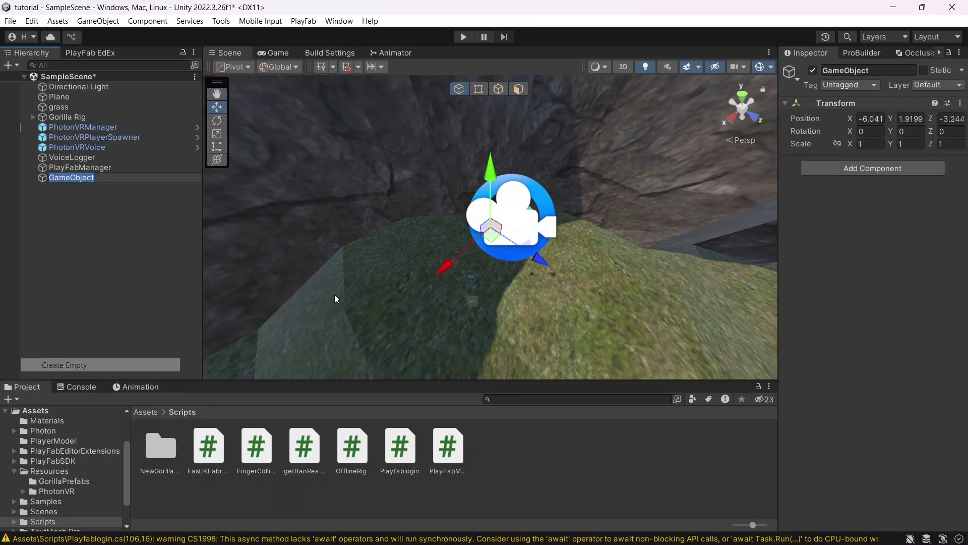
text(Off)
text(R)
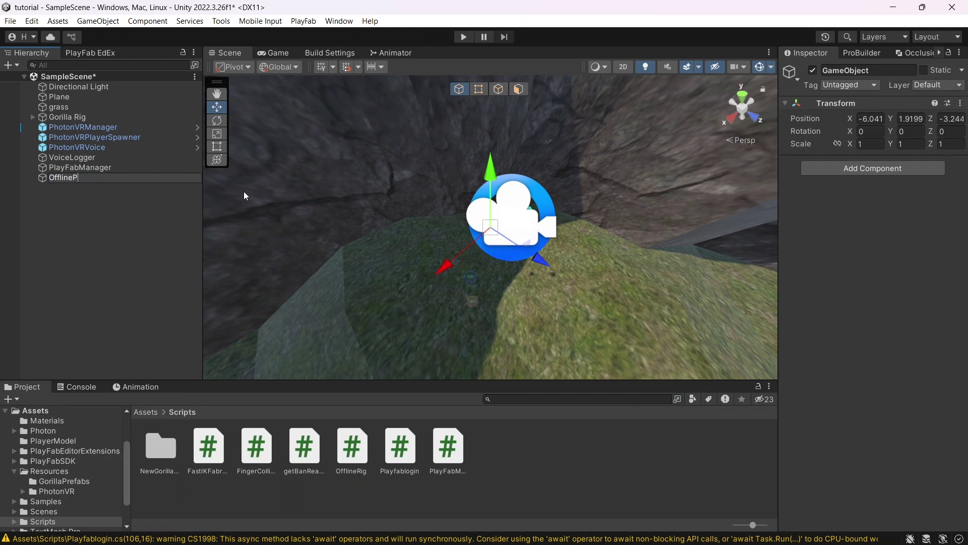
text(layerMo)
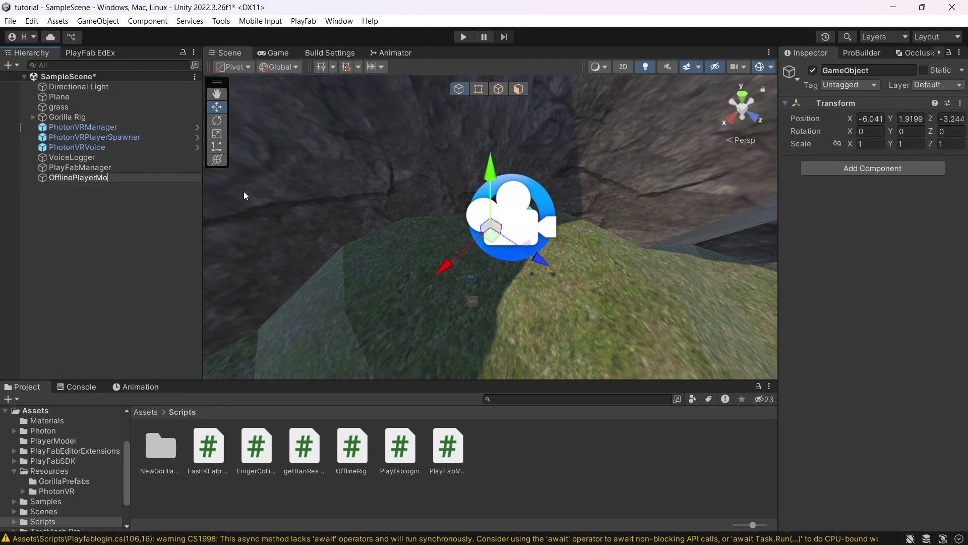
Name the empty object OfflineRig and add the Offline Rig script to it
key(BackSpace)
key(BackSpace)
key(BackSpace)
text(Rig)
key(Return)
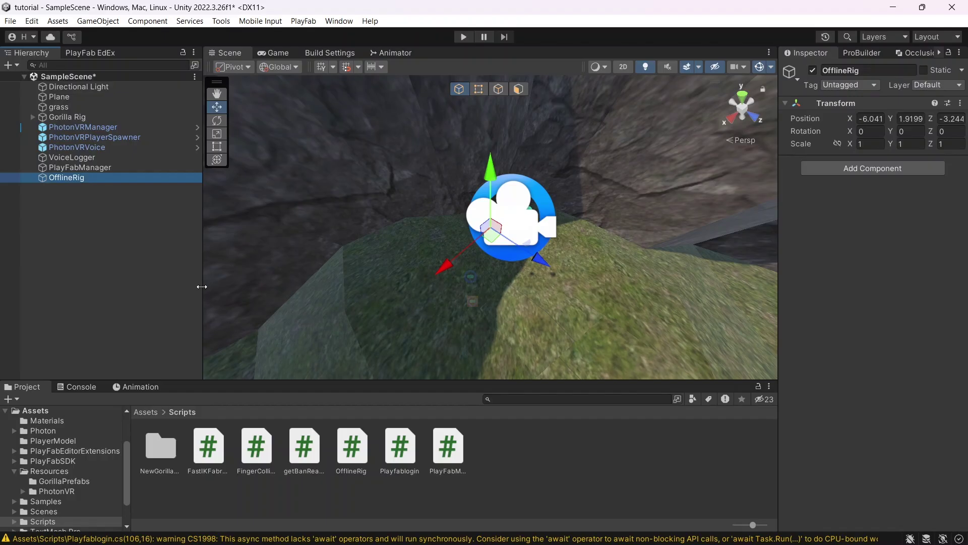
drag(353, 454, 870, 242)
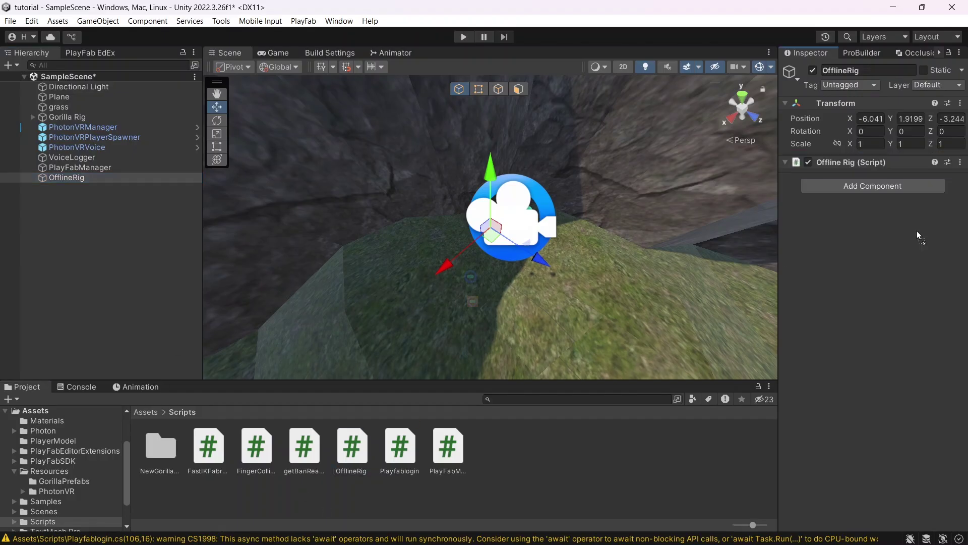
click(160, 410)
Place the Player prefab from Resources > PhotonVR into the scene
double_click(401, 452)
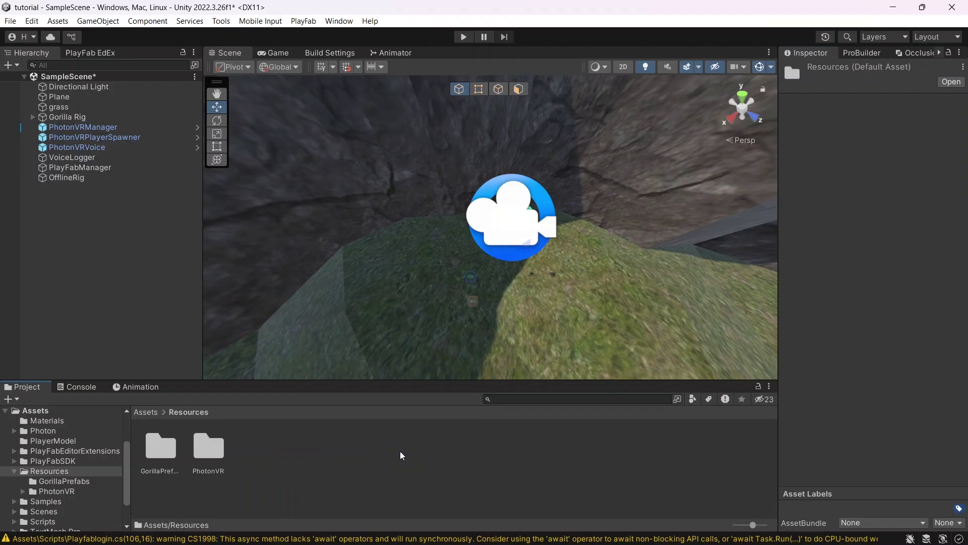
double_click(201, 452)
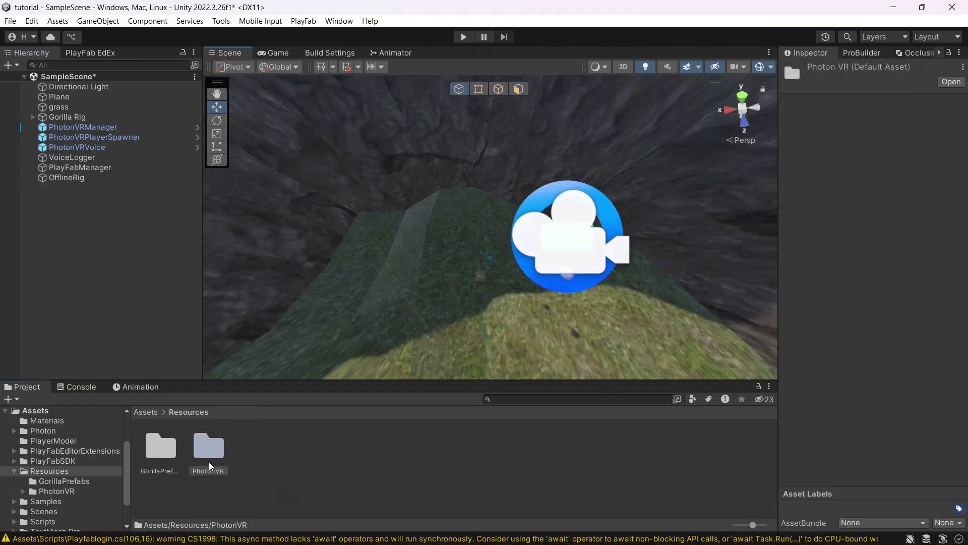
double_click(208, 452)
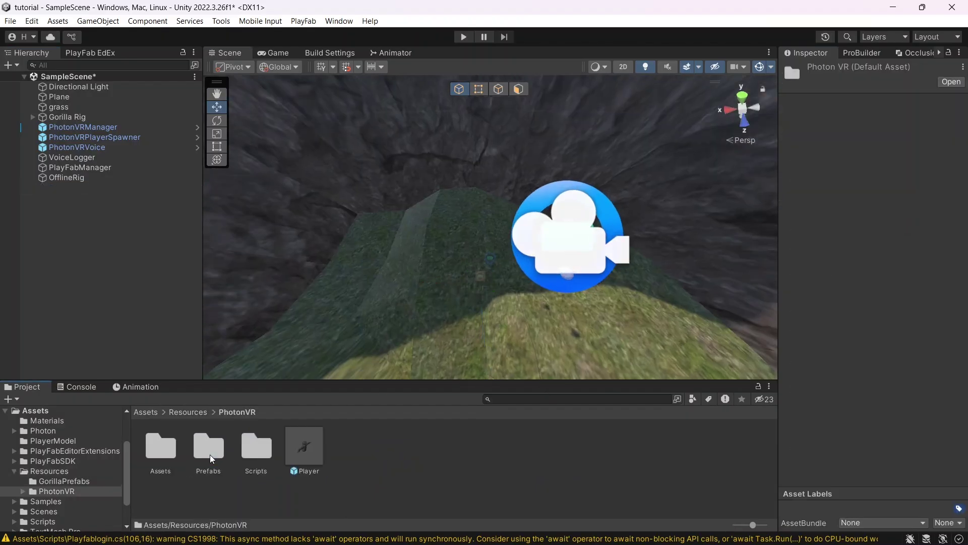
mouse_move(304, 448)
mouse_down()
mouse_move(461, 285)
mouse_move(432, 291)
mouse_up()
key(f)
click(864, 153)
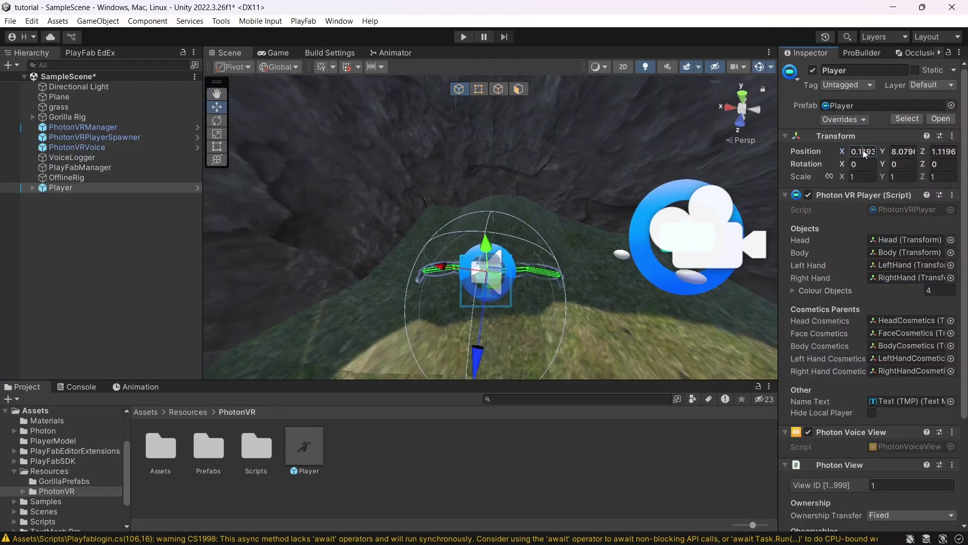
Unpack Player, move RandomPlayerModelRiggedV2 out of Head to the root, and delete Player
right_click(70, 188)
mouse_move(102, 290)
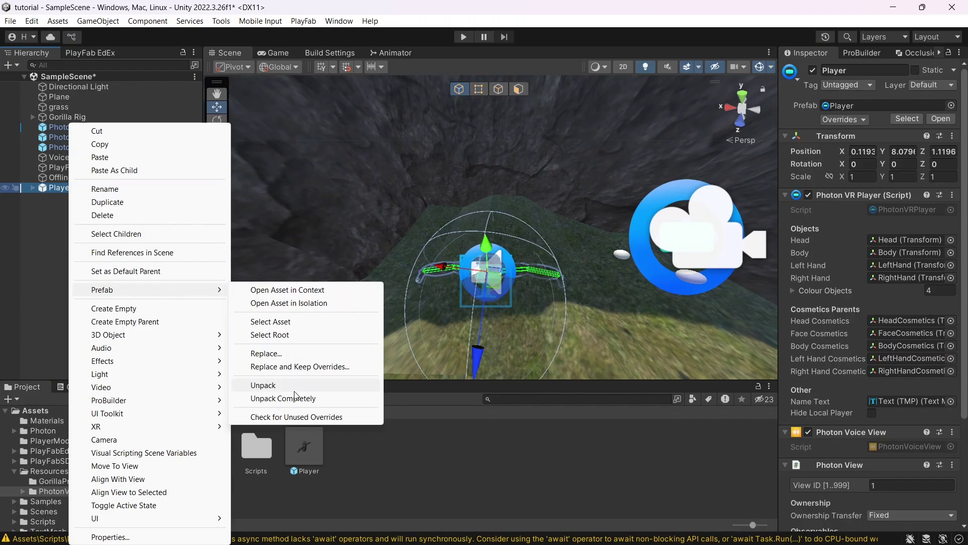
click(283, 398)
click(32, 188)
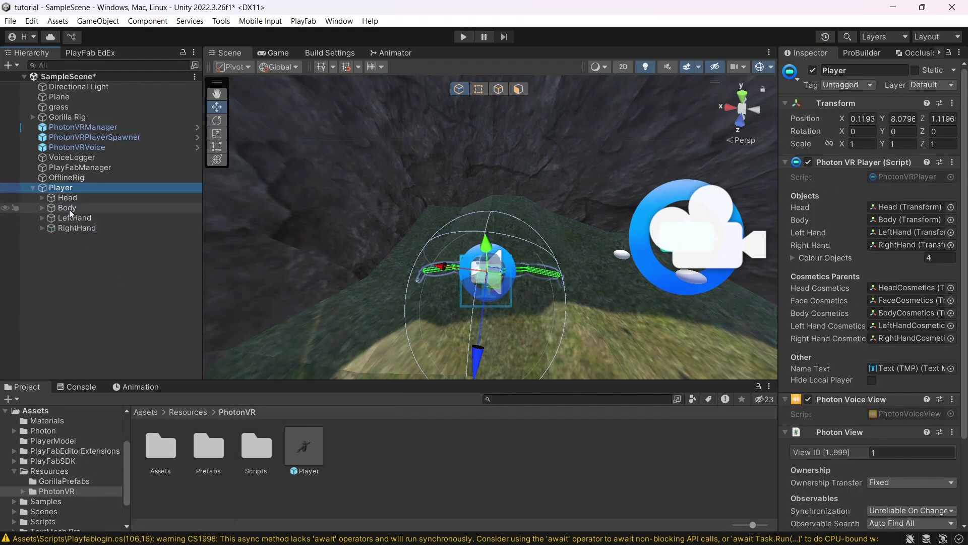
click(42, 197)
drag(98, 247, 60, 287)
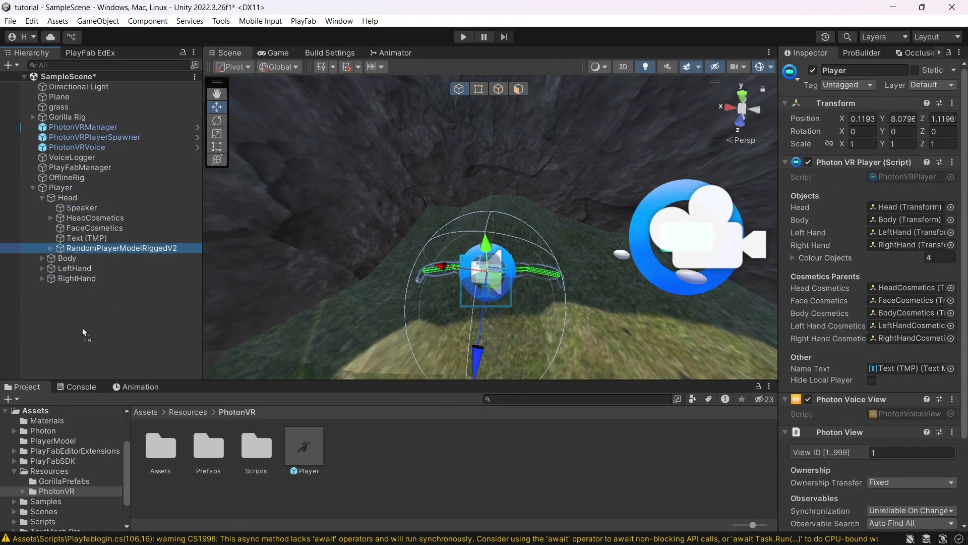
click(75, 189)
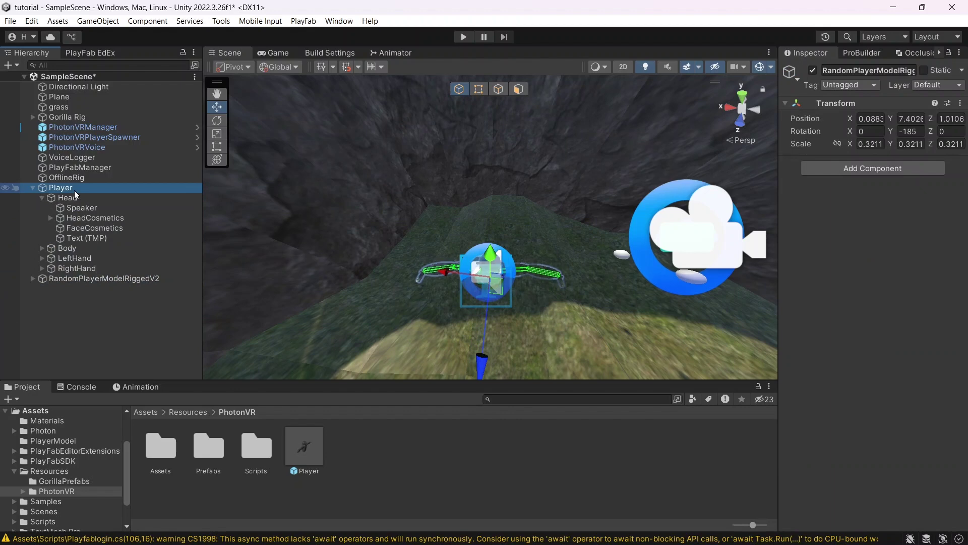
key(Delete)
Move RandomPlayerModelRiggedV2 under Gorilla Rig > GorillaPlayer > Main Camera with Position X 0
drag(161, 187, 68, 117)
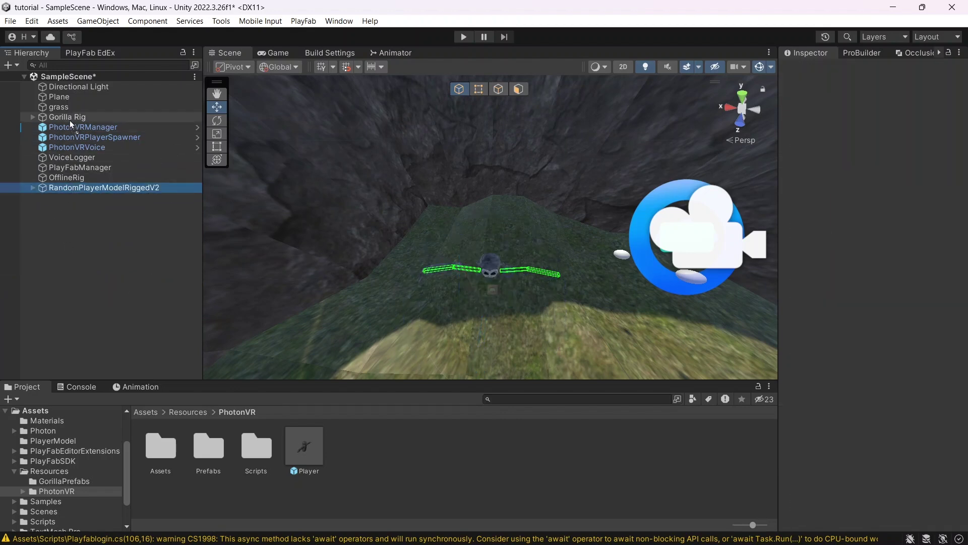
drag(80, 158, 83, 147)
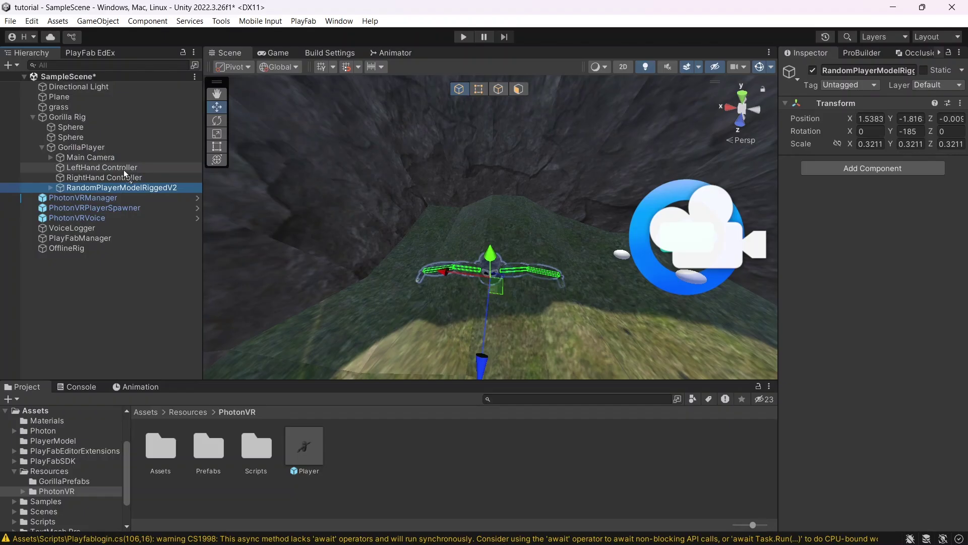
drag(119, 188, 121, 158)
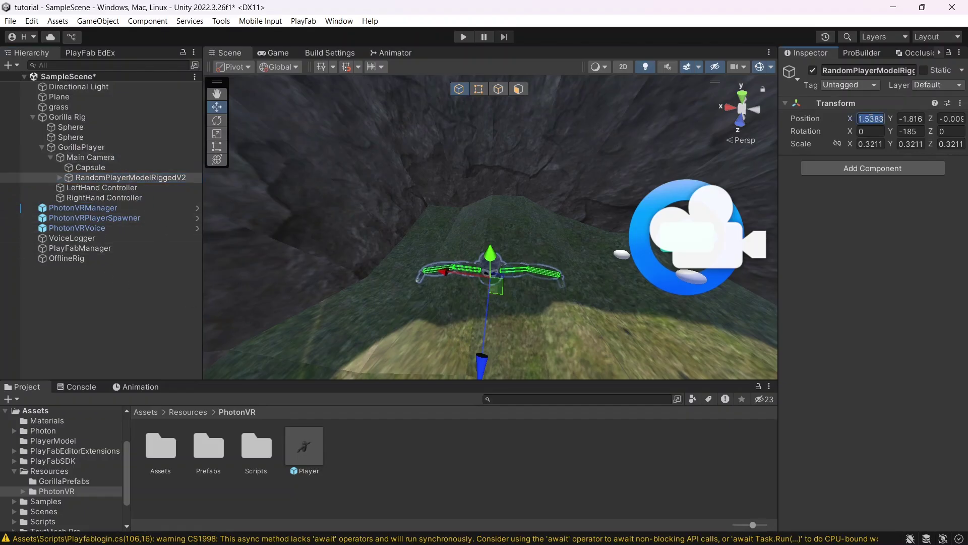
text(0)
key(Tab)
text(0)
key(Tab)
text(0)
Orbit and fly the view toward Main Camera and the Capsule beneath it
mouse_move(617, 191)
right_down()
mouse_move(478, 166)
mouse_move(111, 179)
right_up()
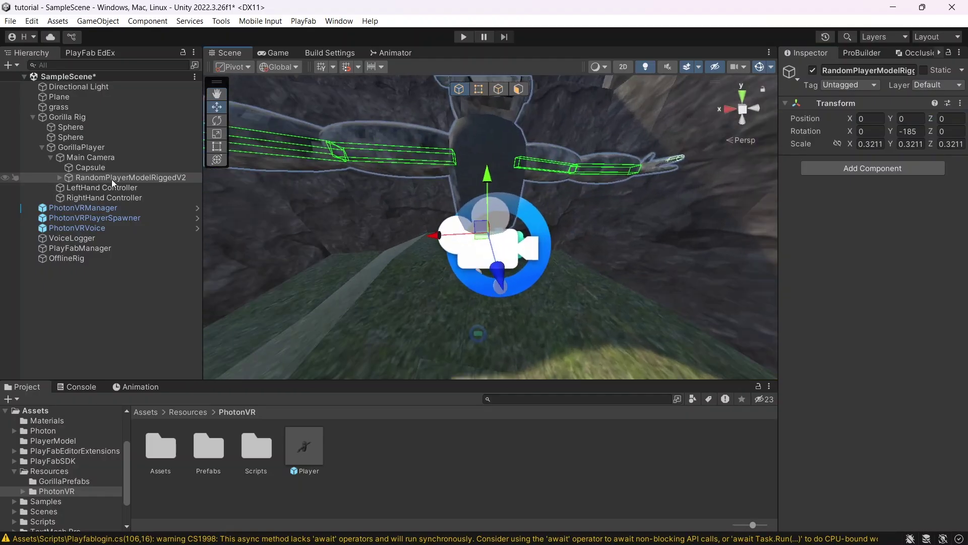
click(98, 168)
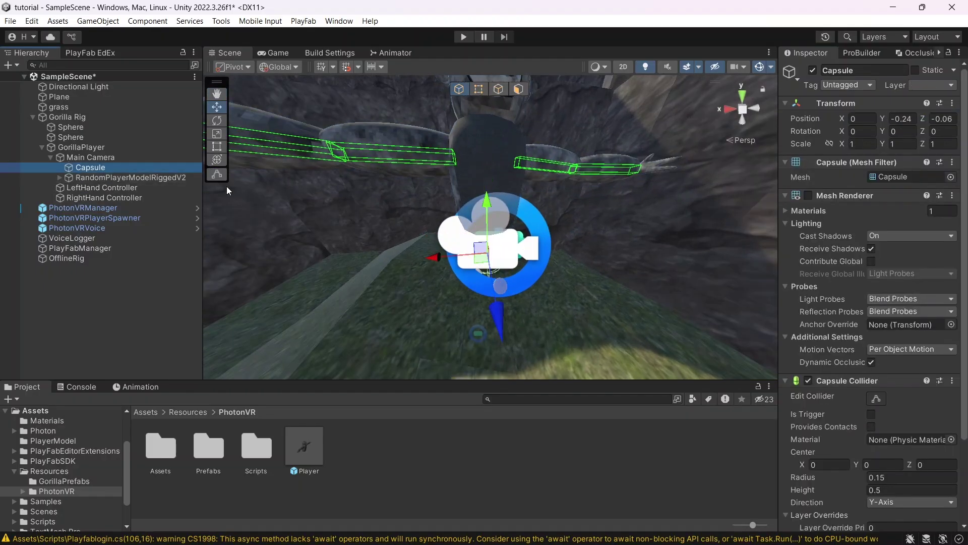
mouse_move(227, 187)
right_down()
mouse_move(626, 203)
mouse_move(227, 185)
mouse_move(387, 211)
right_up()
click(90, 156)
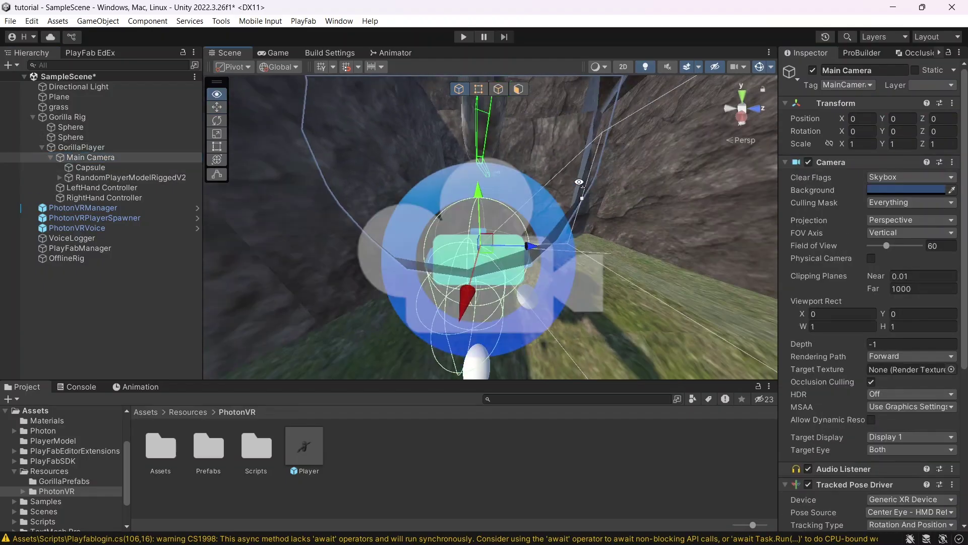
key(w)
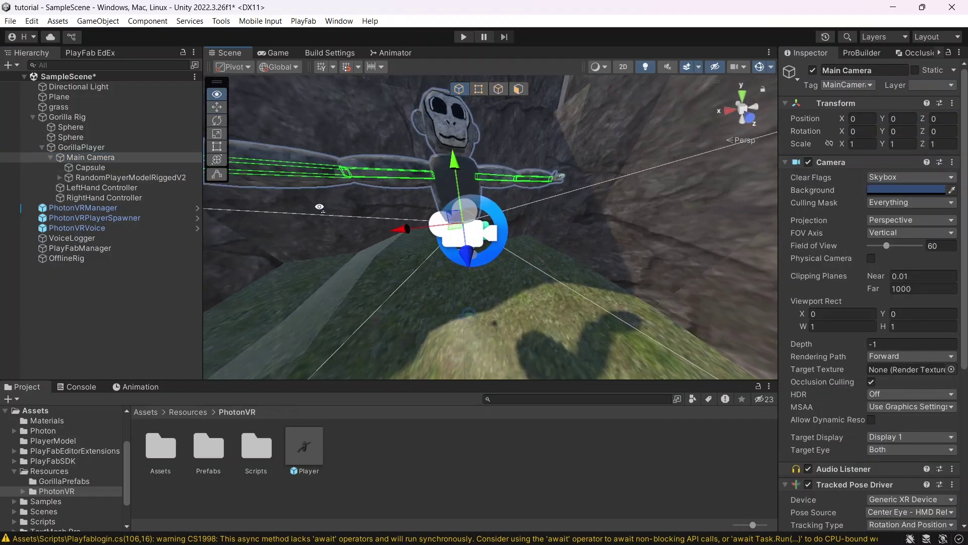
mouse_move(387, 211)
right_down()
mouse_move(536, 218)
mouse_move(469, 212)
right_up()
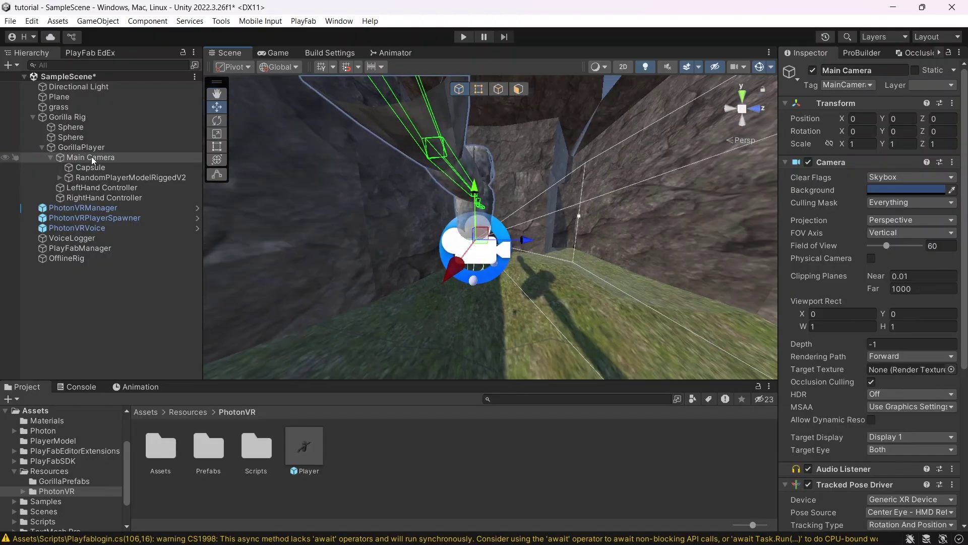
Compare RandomPlayerModelRiggedV2's placement against the Capsule from closer angles around Main Camera
click(102, 178)
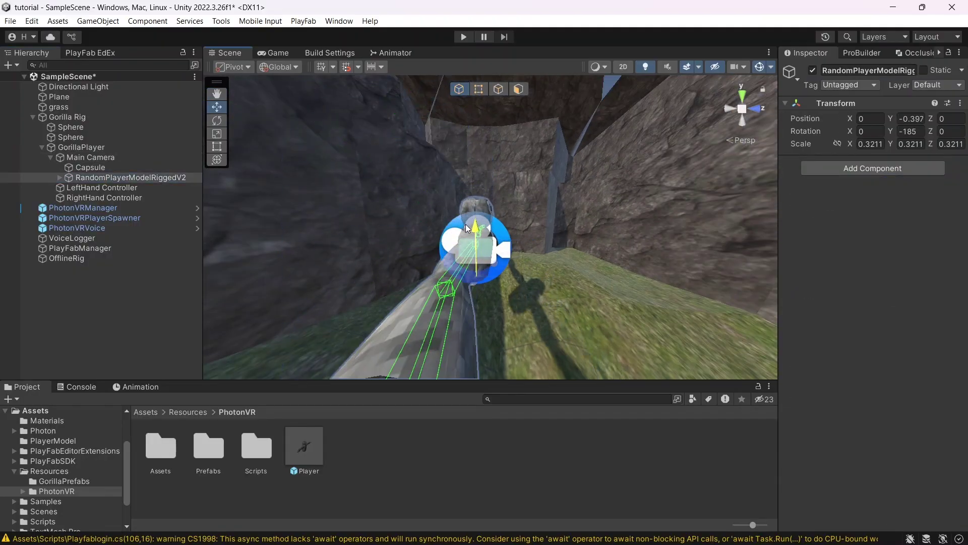
double_click(106, 160)
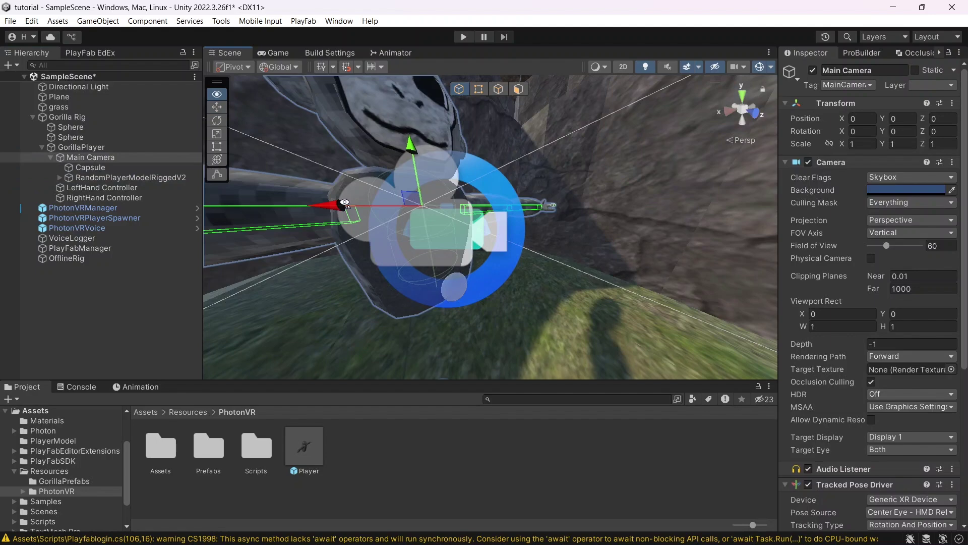
right_drag(223, 210, 382, 219)
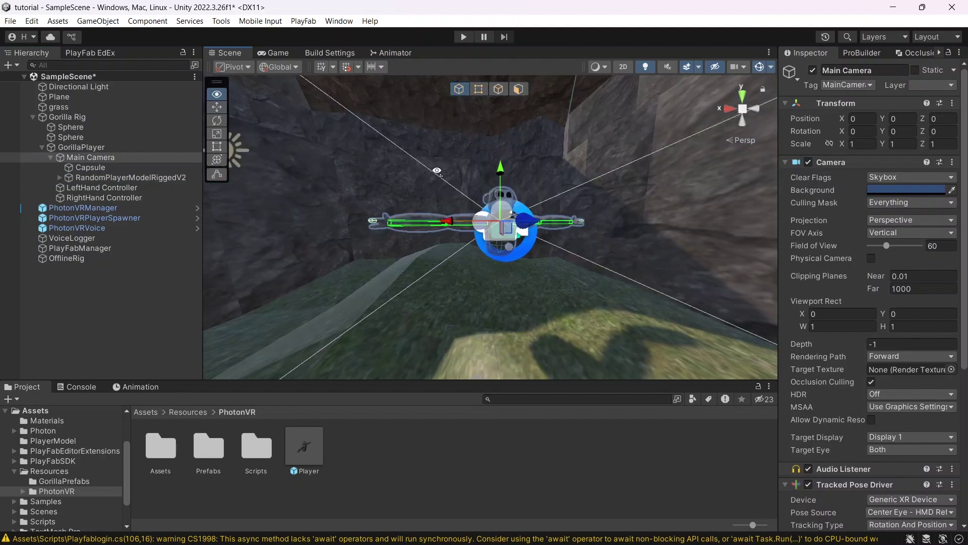
right_drag(382, 218, 104, 165)
click(106, 167)
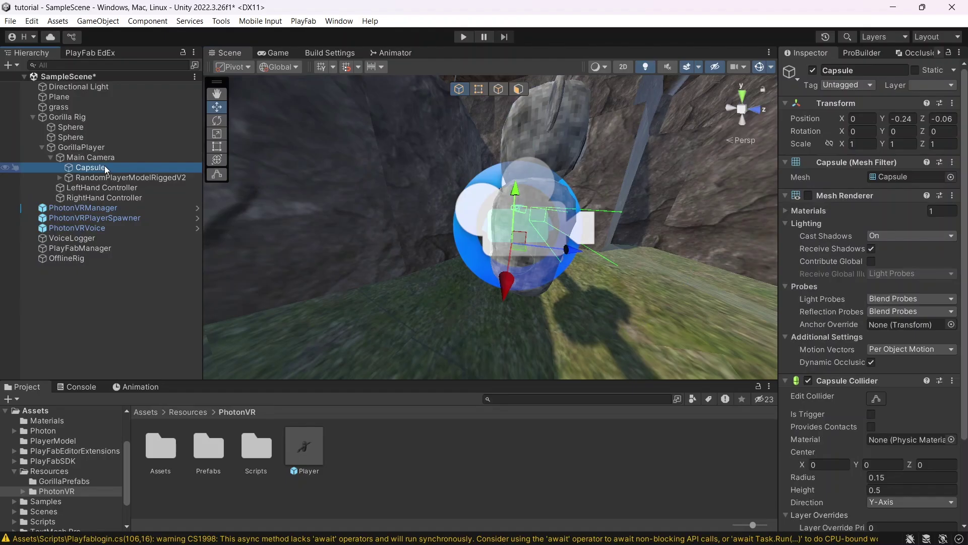
click(106, 178)
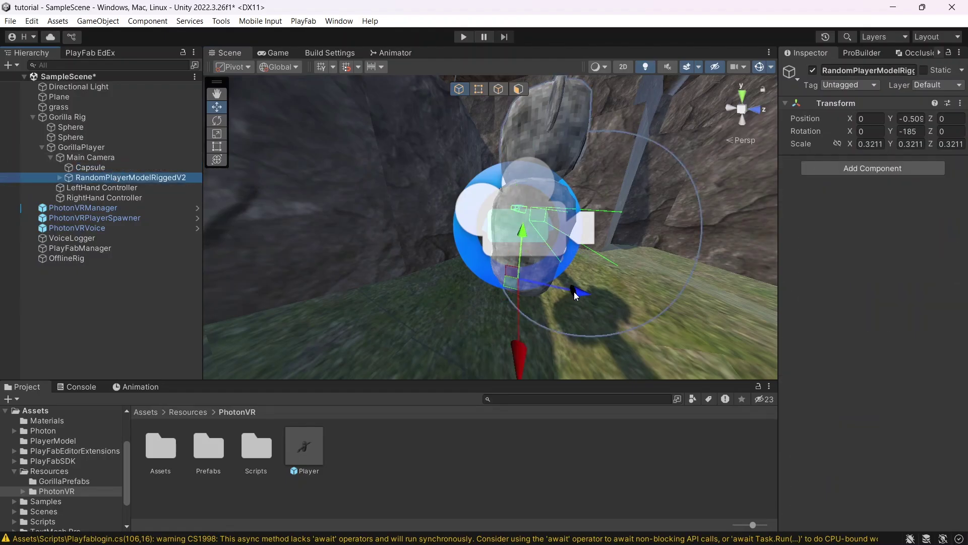
click(105, 168)
mouse_move(364, 212)
right_down()
mouse_move(588, 241)
mouse_move(597, 279)
mouse_move(208, 237)
right_up()
Drag RandomPlayerModelRiggedV2 into OfflineRig's Offline Rig (Script) field
click(124, 260)
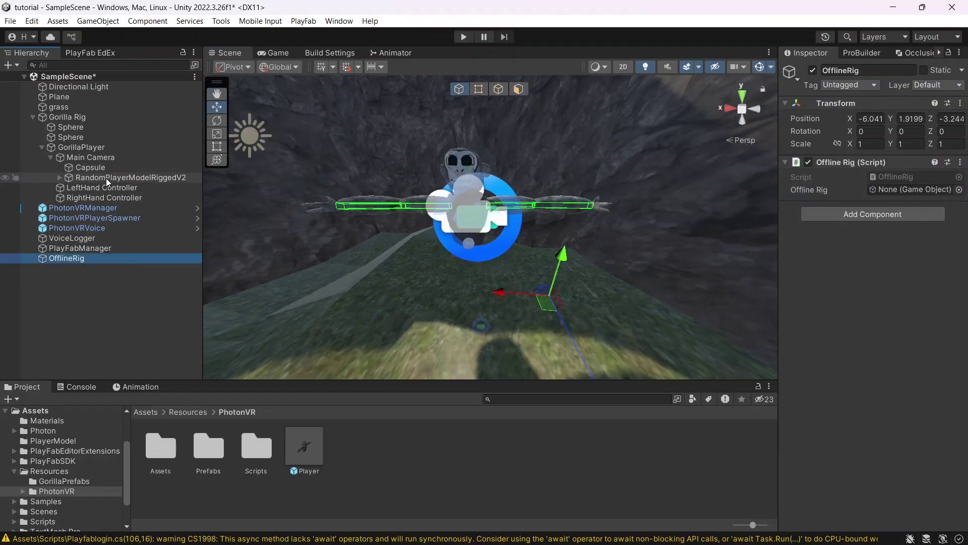
drag(91, 176, 900, 214)
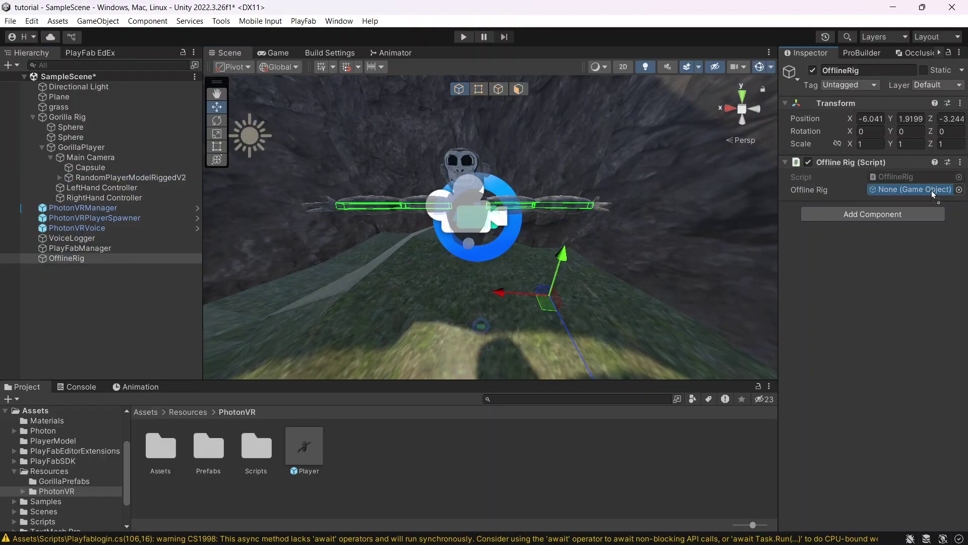
scroll(557, 264, down, 3)
scroll(557, 264, down, 2)
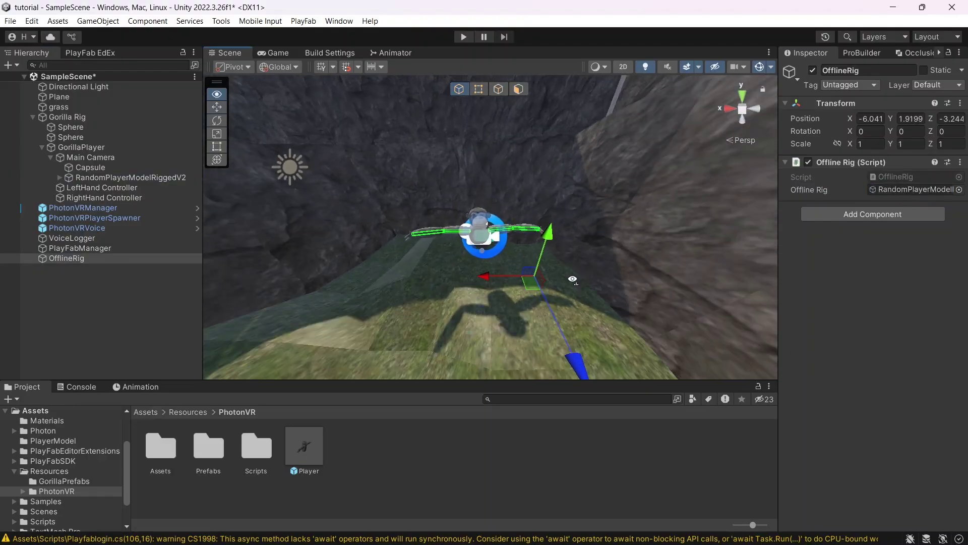
Expand the gorilla's Bone, shoulders, upper and lower arms to reveal Hand.L and Hand.R
click(62, 176)
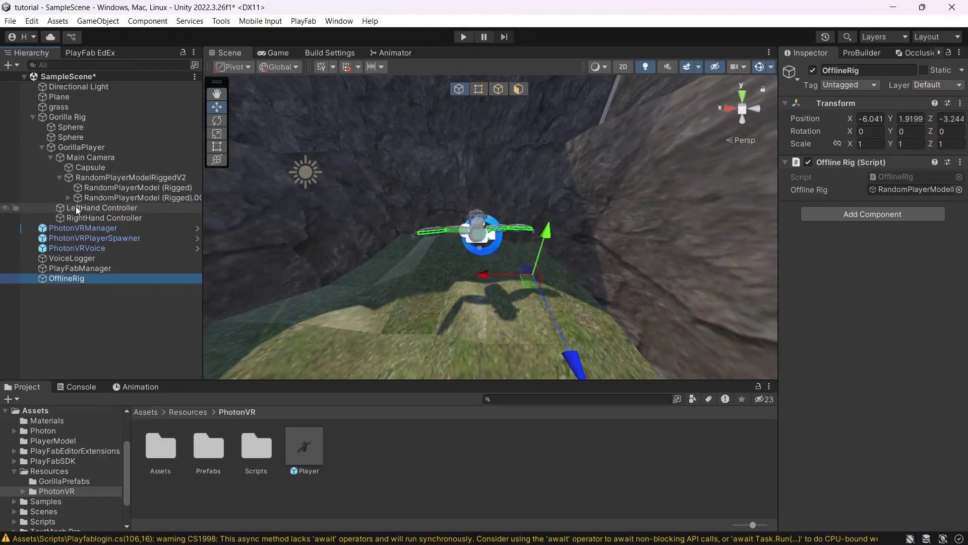
click(67, 197)
click(77, 208)
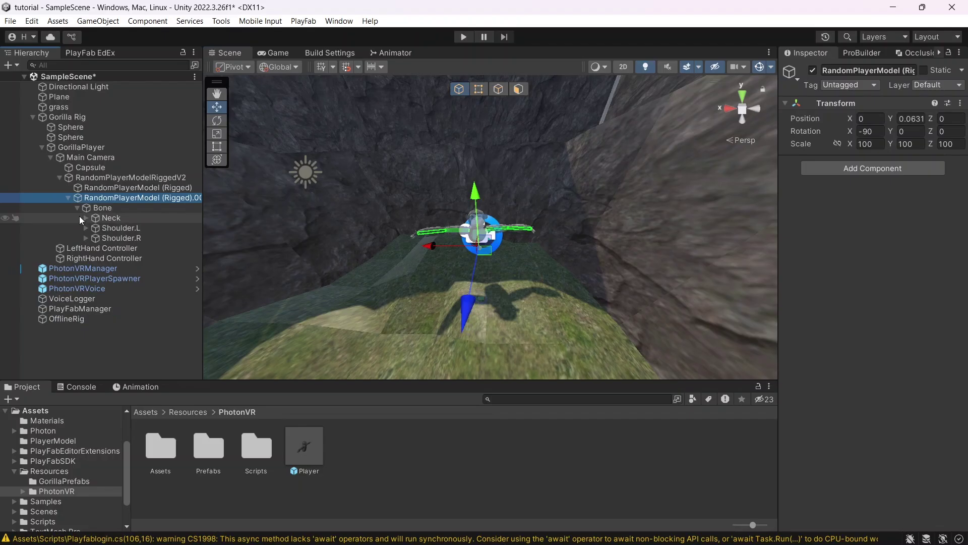
click(85, 228)
click(85, 248)
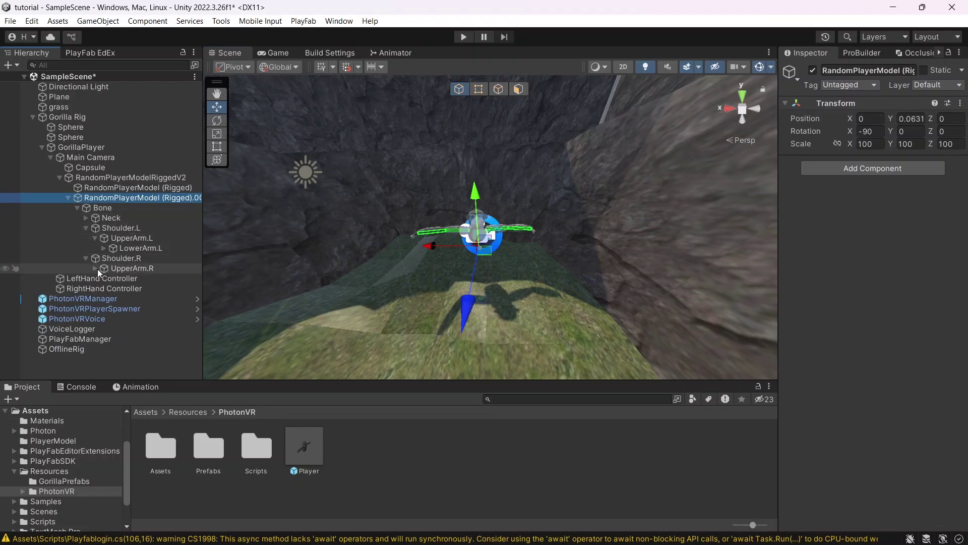
click(95, 268)
click(121, 250)
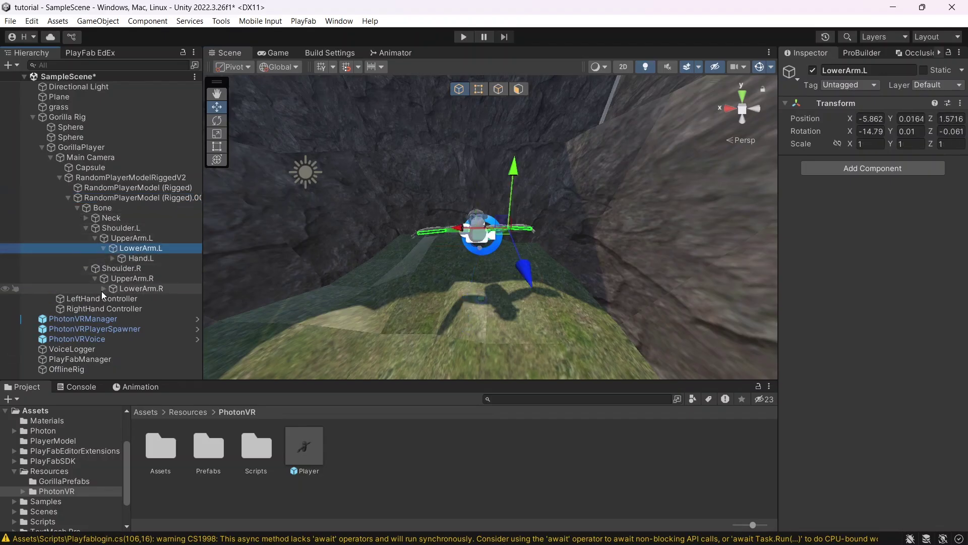
click(104, 289)
Set Hand.R's Fast IK target to RightHand Controller and Hand.L's to LeftHand Controller
click(141, 299)
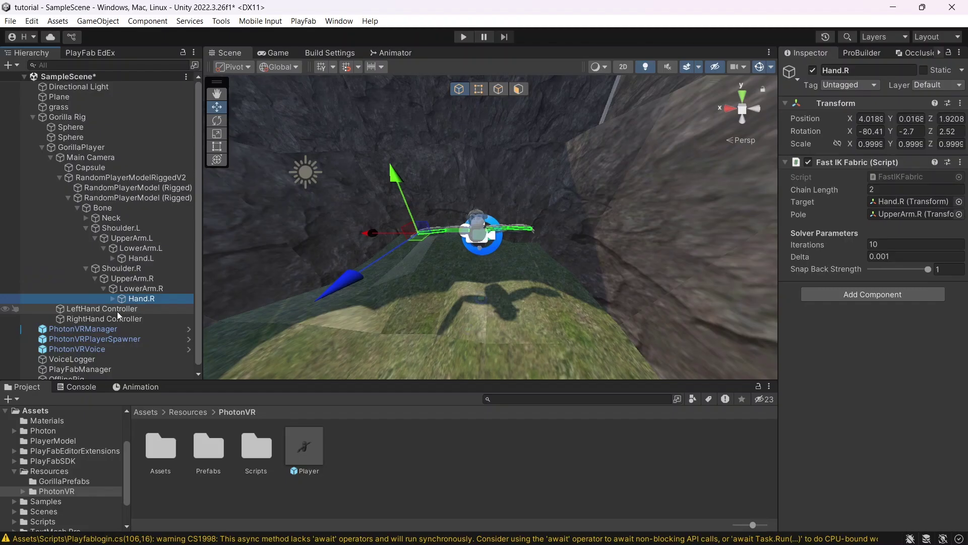
drag(117, 318, 915, 202)
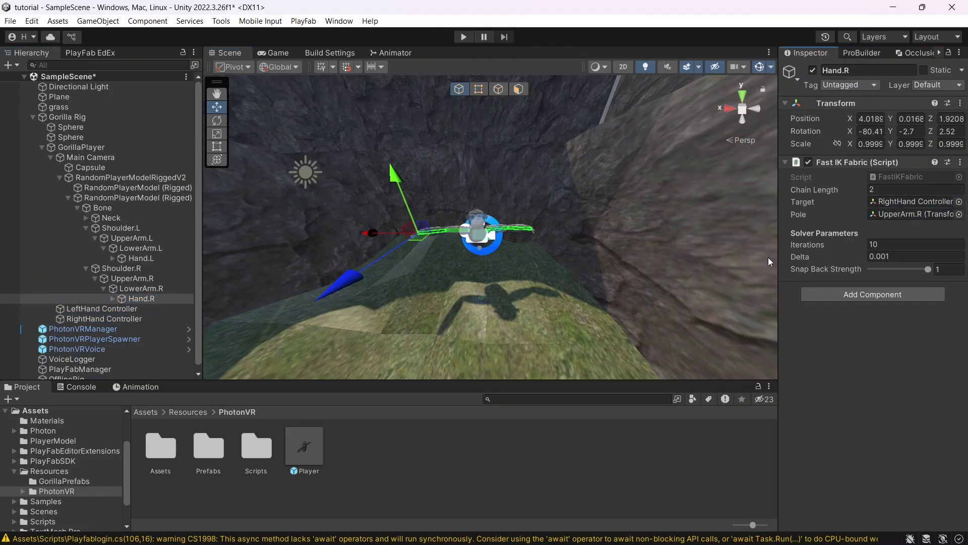
click(151, 257)
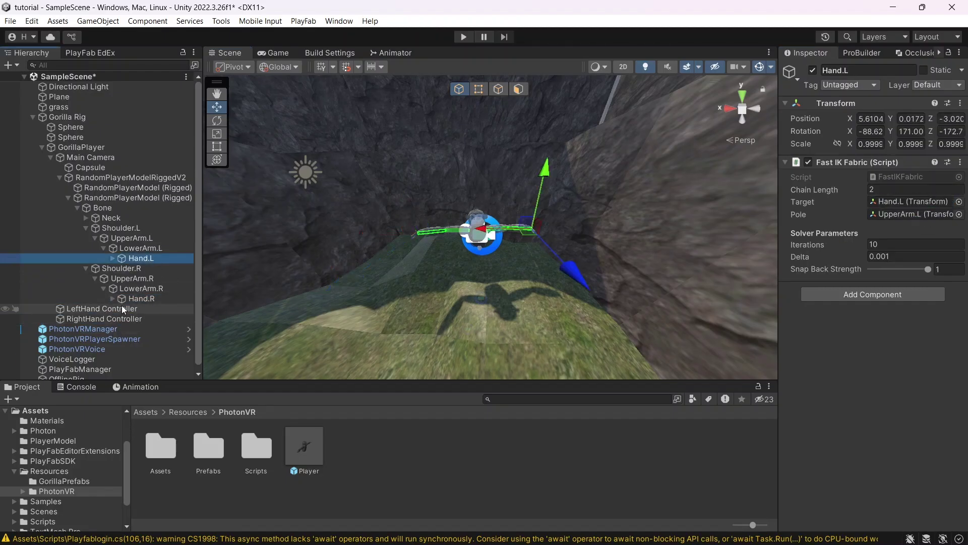
drag(122, 307, 486, 254)
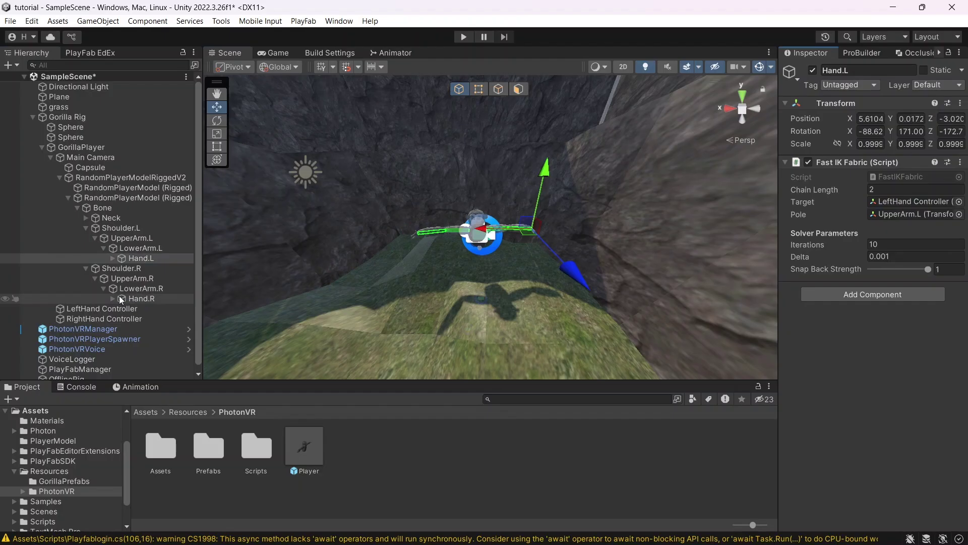
click(118, 297)
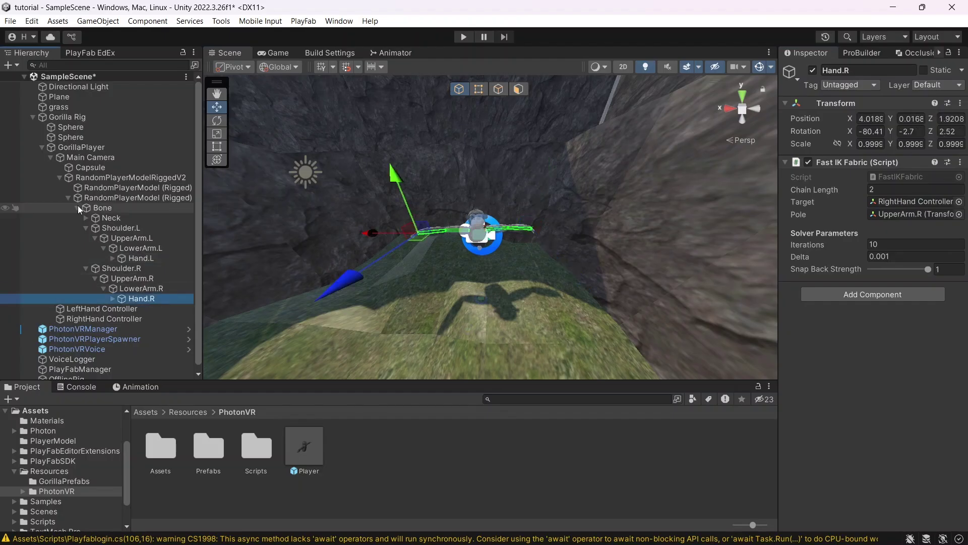
click(91, 329)
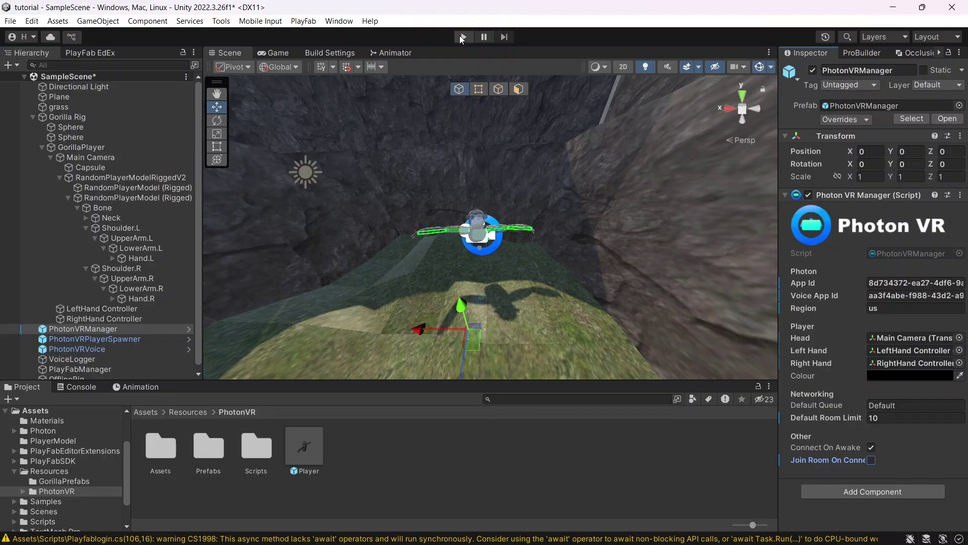
Enter Play mode, dismiss the Photon warning, and bring the Scene view to the rig
click(462, 36)
click(564, 301)
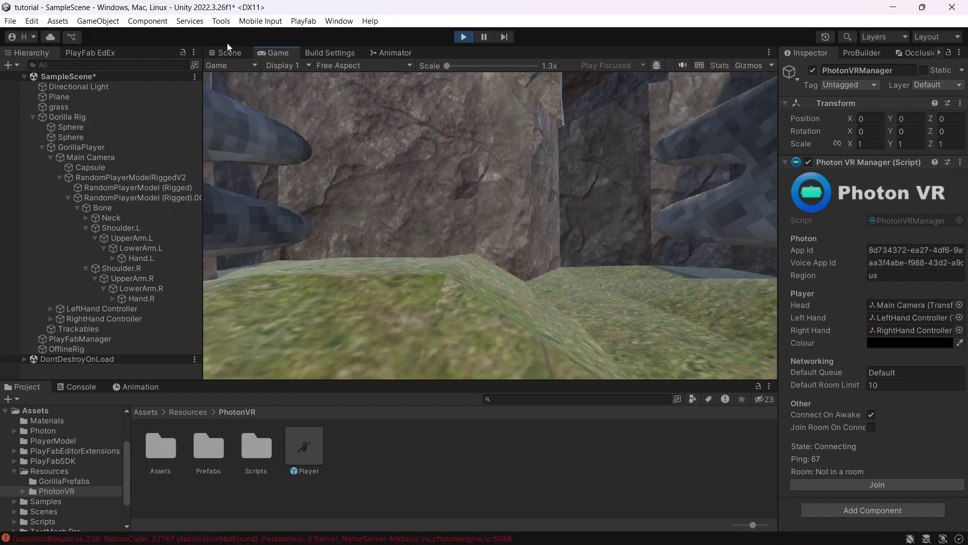
click(234, 55)
right_drag(493, 227, 698, 229)
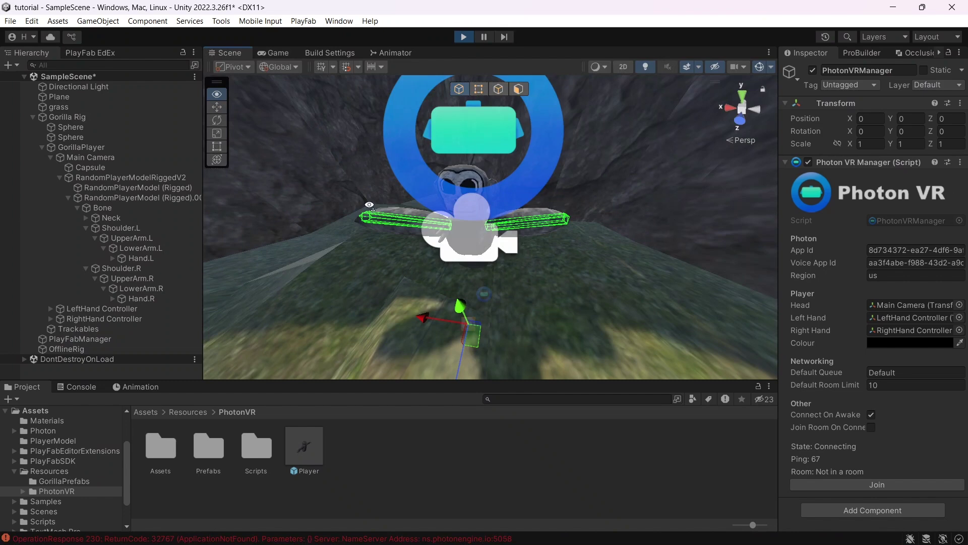
right_drag(698, 229, 599, 309)
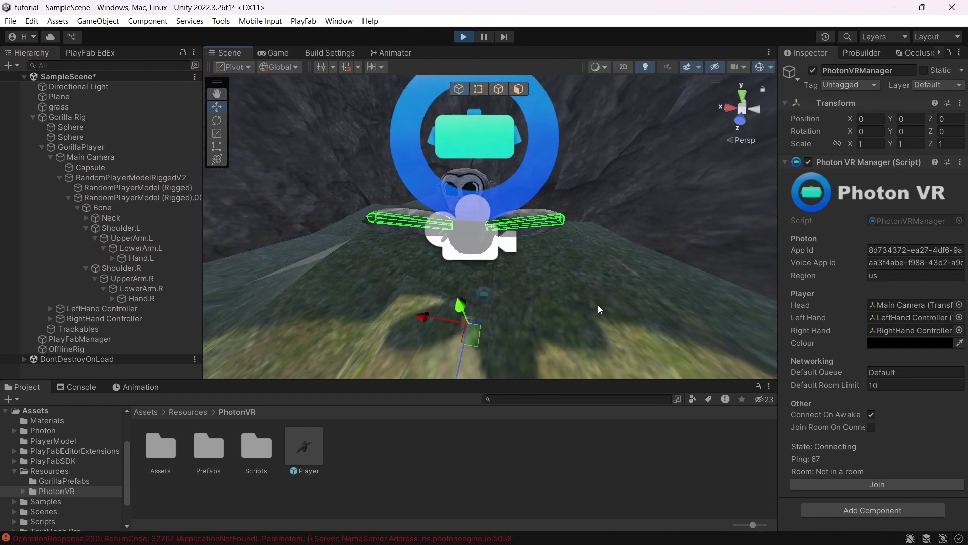
Move the LeftHand Controller sideways to test the left arm IK
click(144, 197)
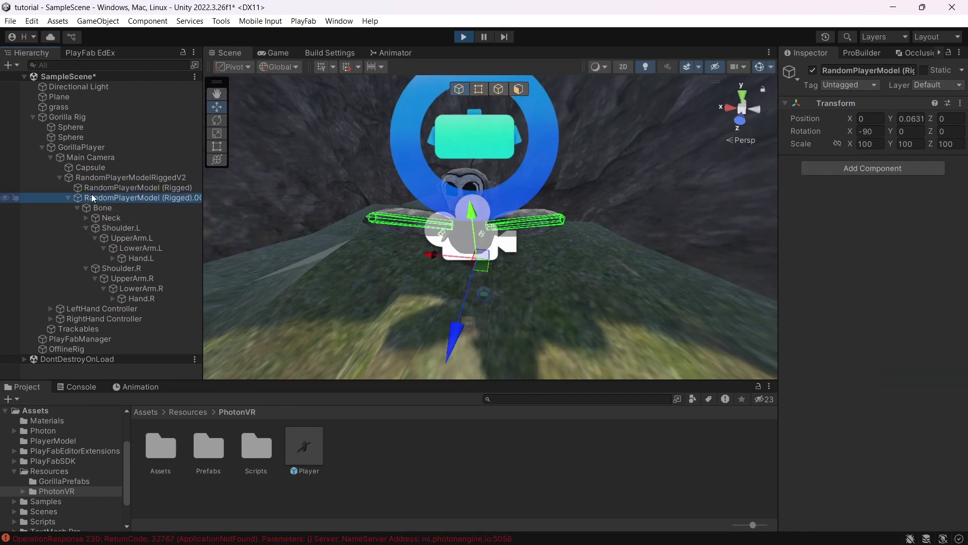
click(141, 308)
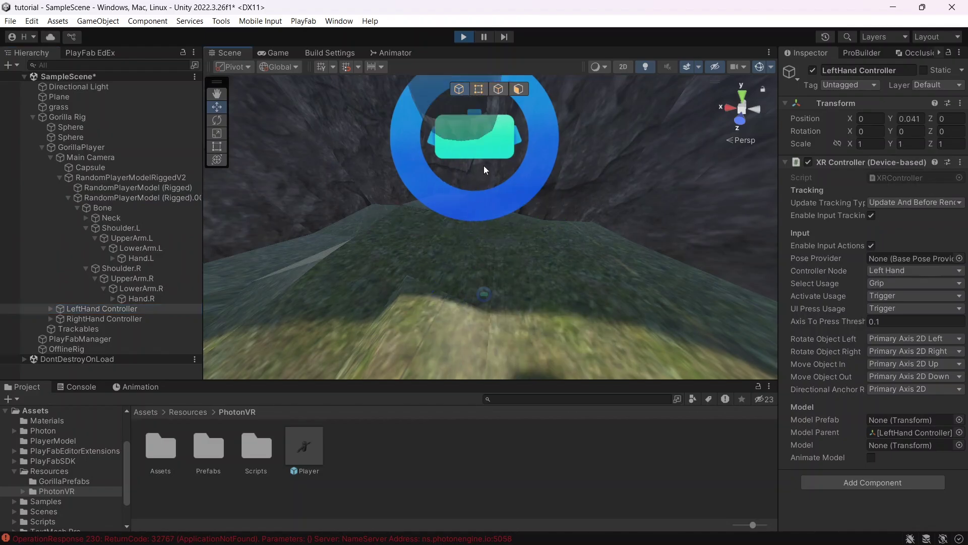
drag(438, 224, 238, 337)
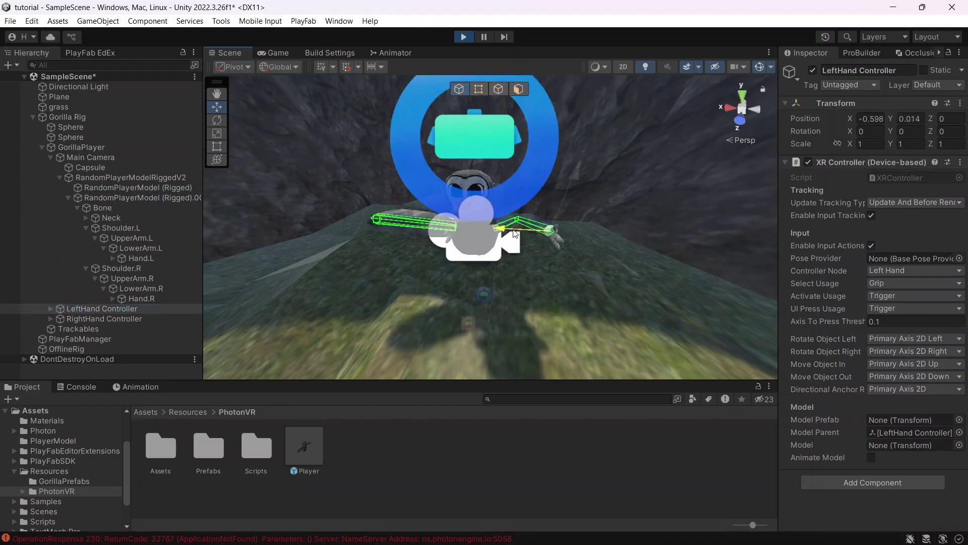
Move the RightHand Controller outward, down and up, viewing the right arm from several angles
click(150, 300)
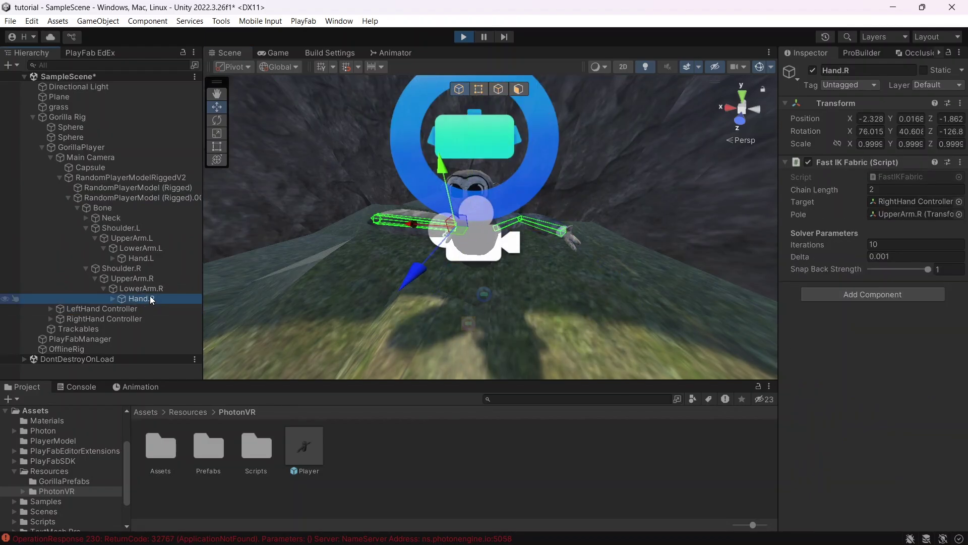
click(128, 318)
drag(439, 224, 352, 226)
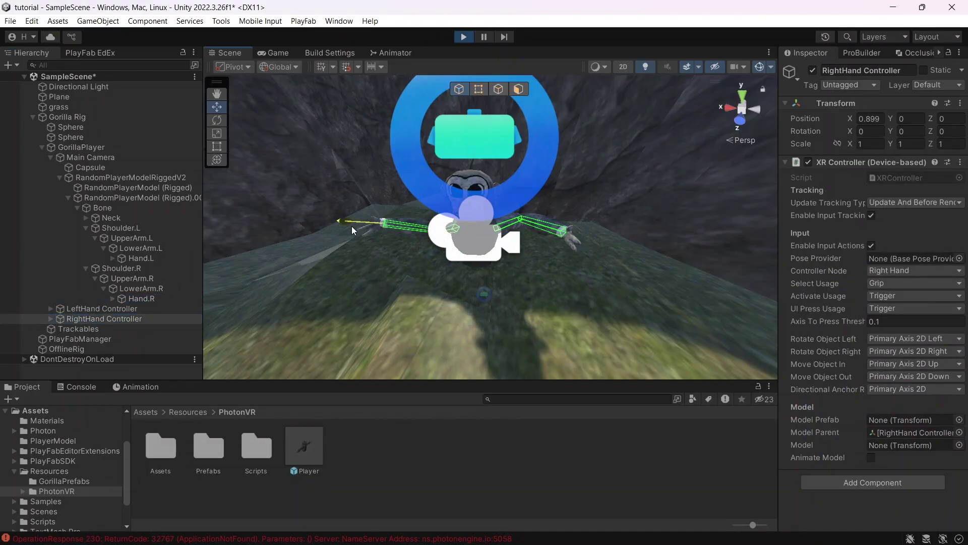
drag(364, 191, 435, 199)
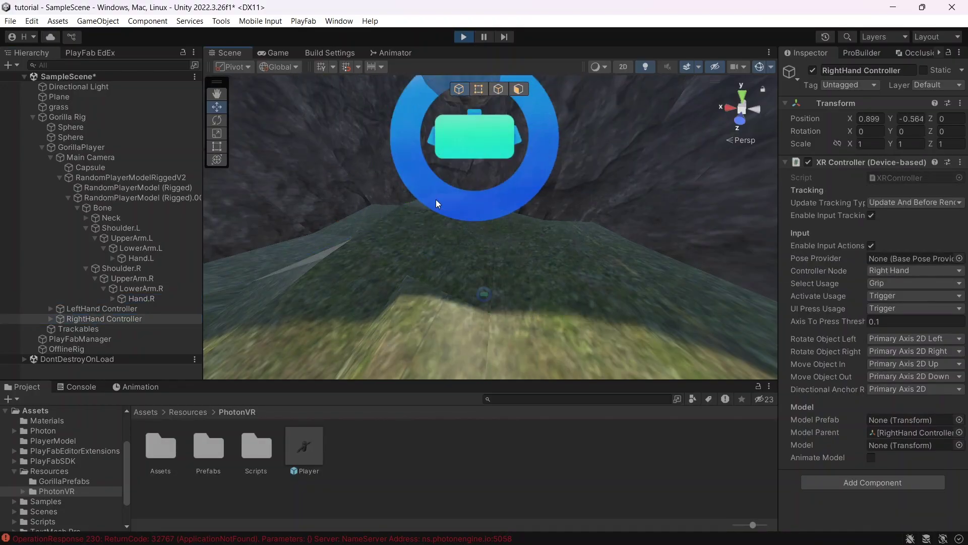
drag(368, 195, 517, 241)
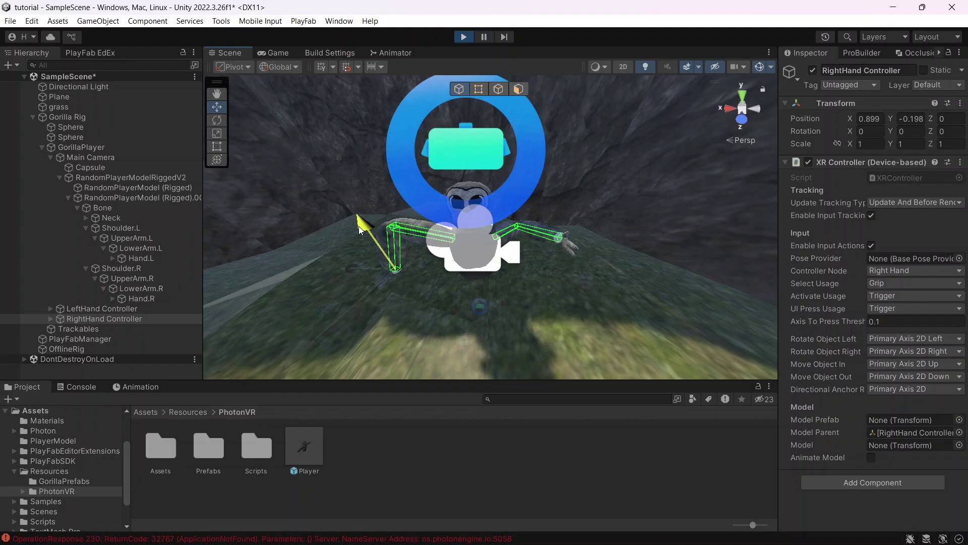
right_drag(517, 240, 504, 223)
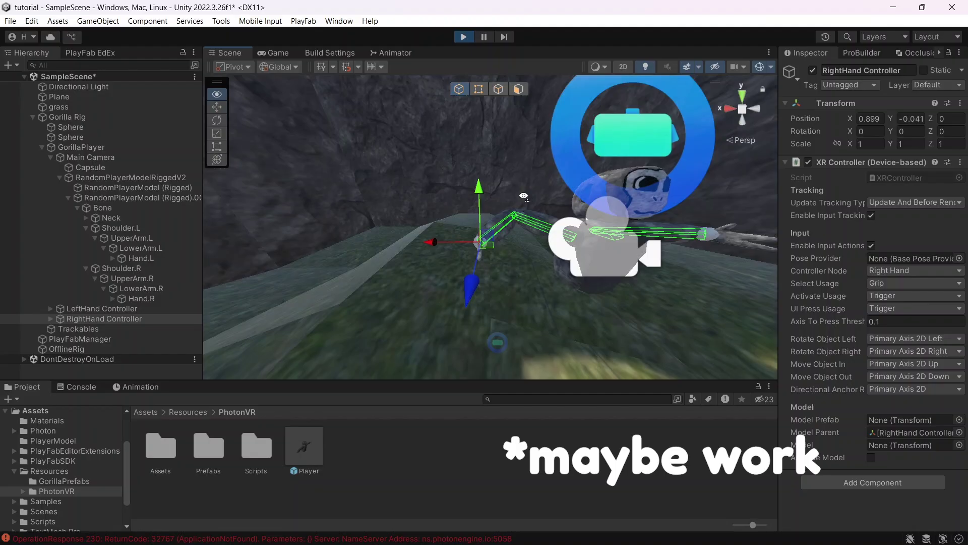
right_drag(505, 223, 510, 220)
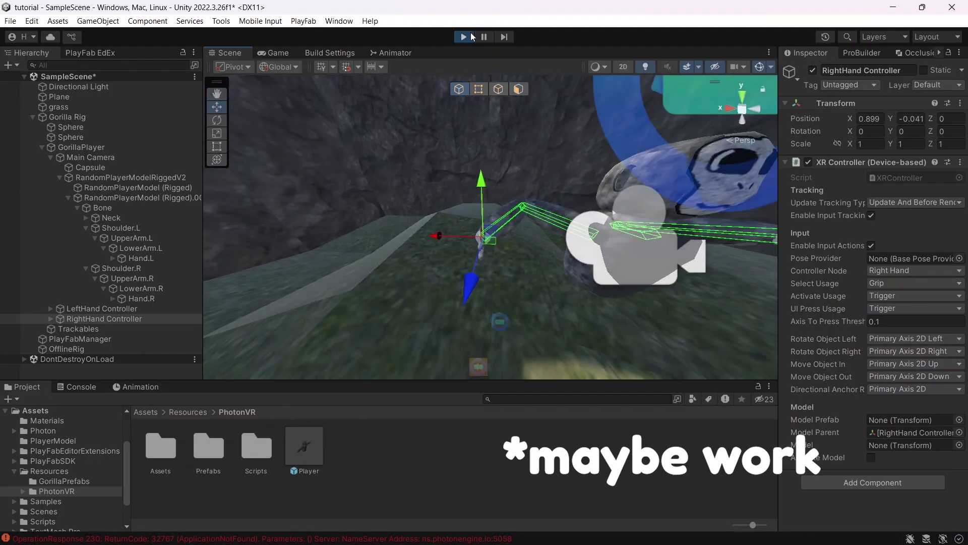
Stop Play mode and focus the view on the right hand controller
key(ctrl+p)
mouse_move(355, 314)
right_down()
mouse_move(492, 301)
mouse_move(457, 365)
mouse_move(570, 299)
right_up()
key(f)
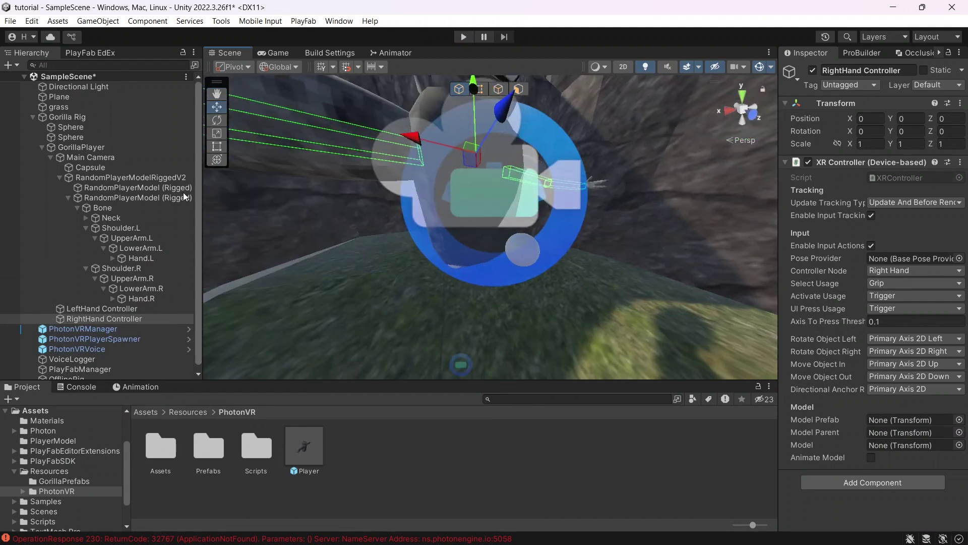
Disable the Mesh Renderer on the first Sphere under Gorilla Rig, restoring an accidentally deleted sphere
click(94, 124)
key(Delete)
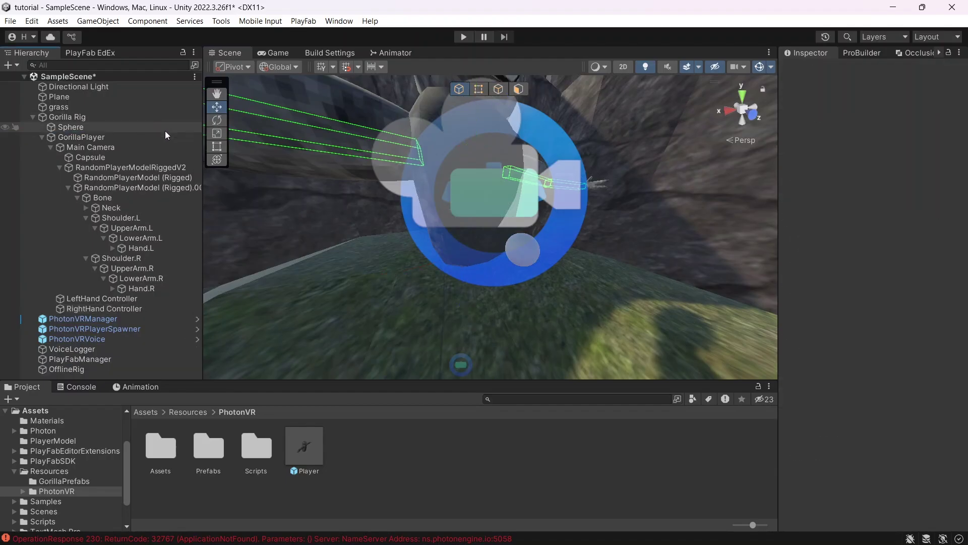
key(ctrl+z)
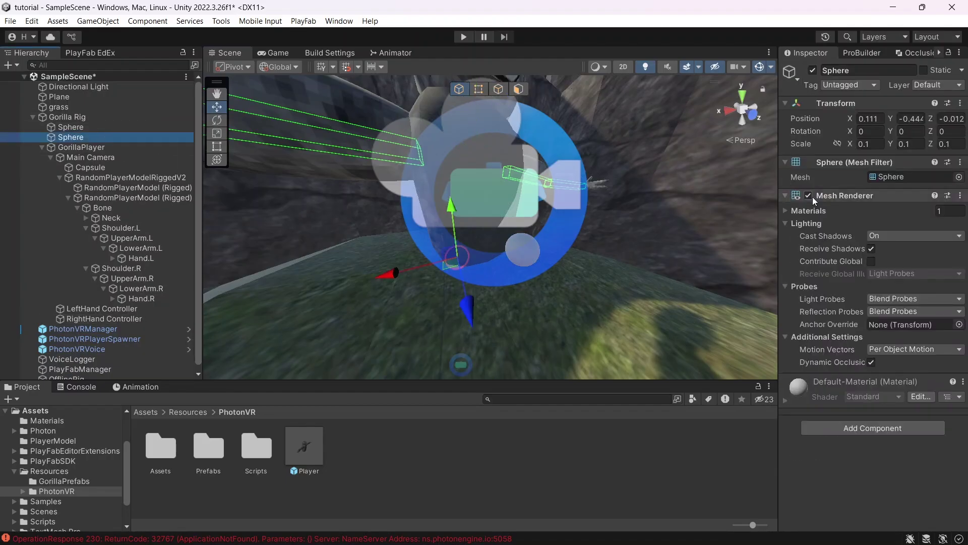
click(810, 195)
click(118, 126)
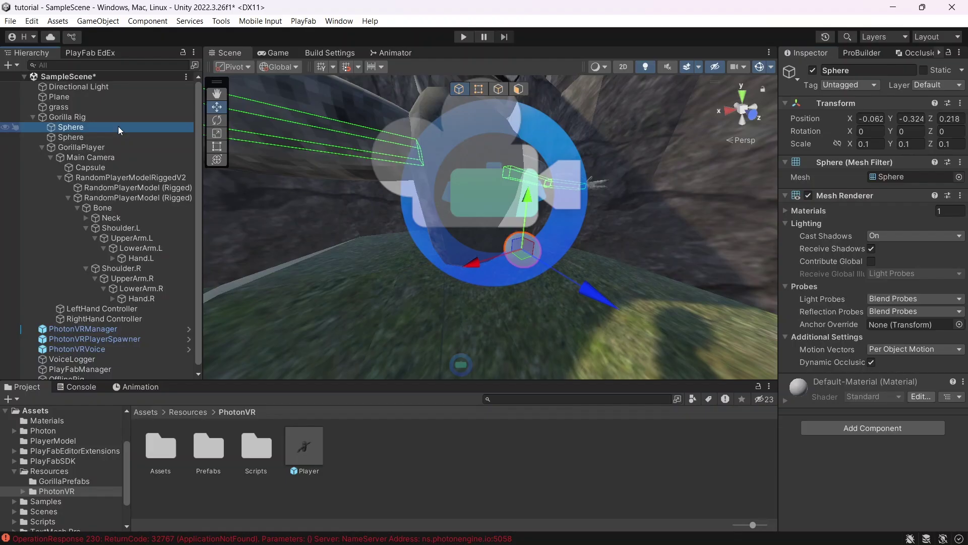
click(808, 195)
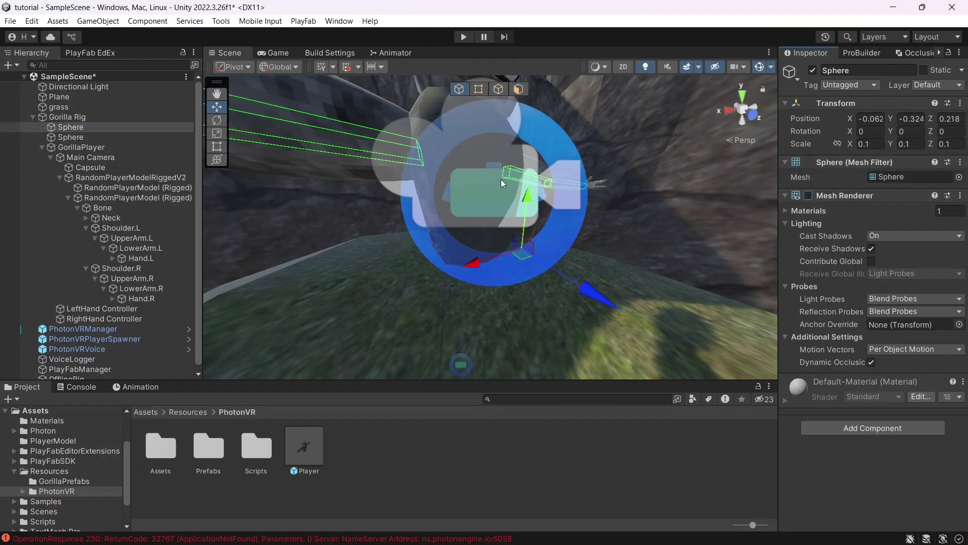
mouse_move(501, 180)
right_down()
mouse_move(558, 235)
mouse_move(365, 258)
mouse_move(427, 290)
mouse_move(590, 251)
right_up()
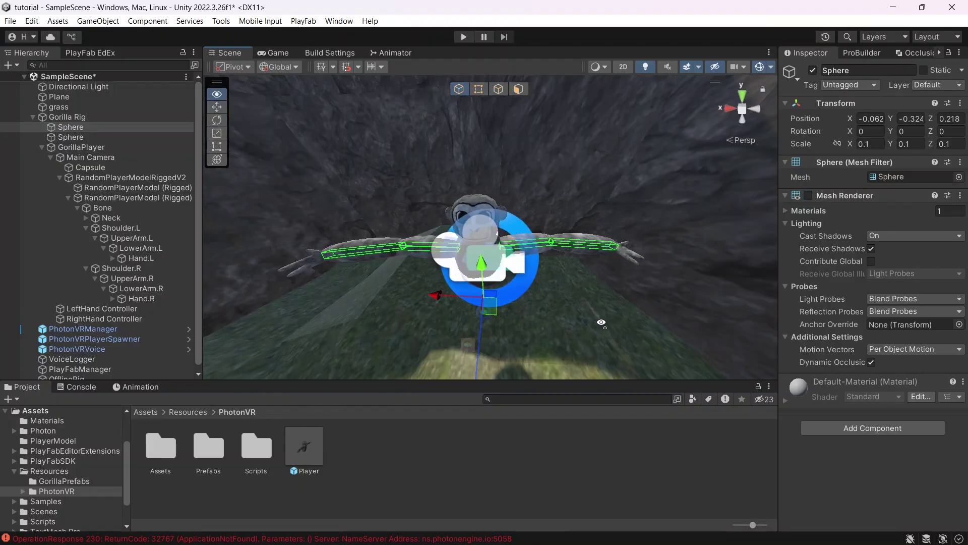